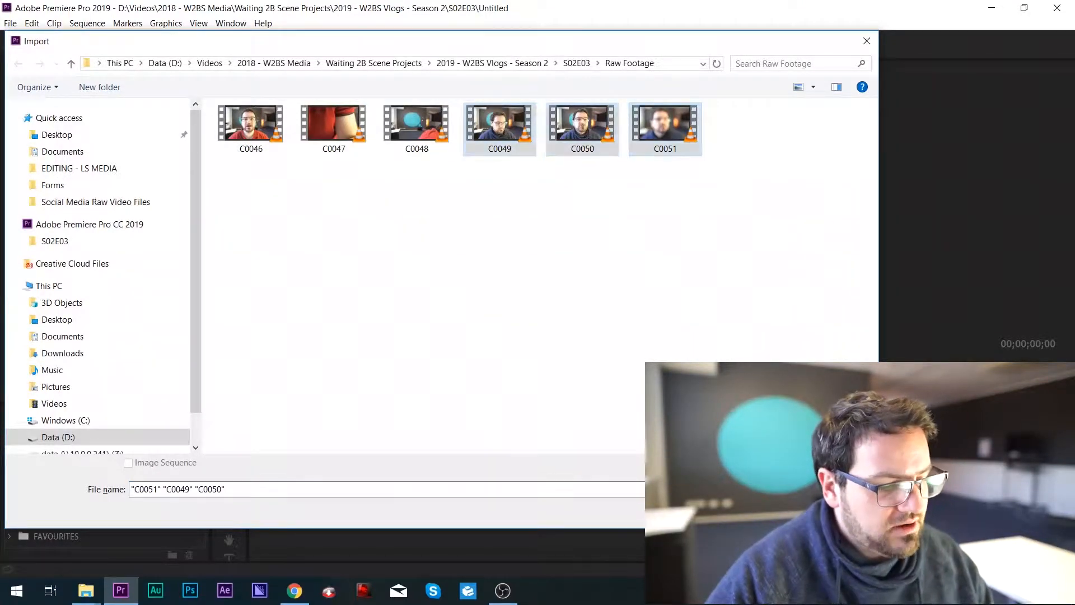
Step: Import clips C0049, C0050 and C0051 from S02E03, plus the last four VID_20190510 clips from the S02E02 Raw Footage folder
key("Return")
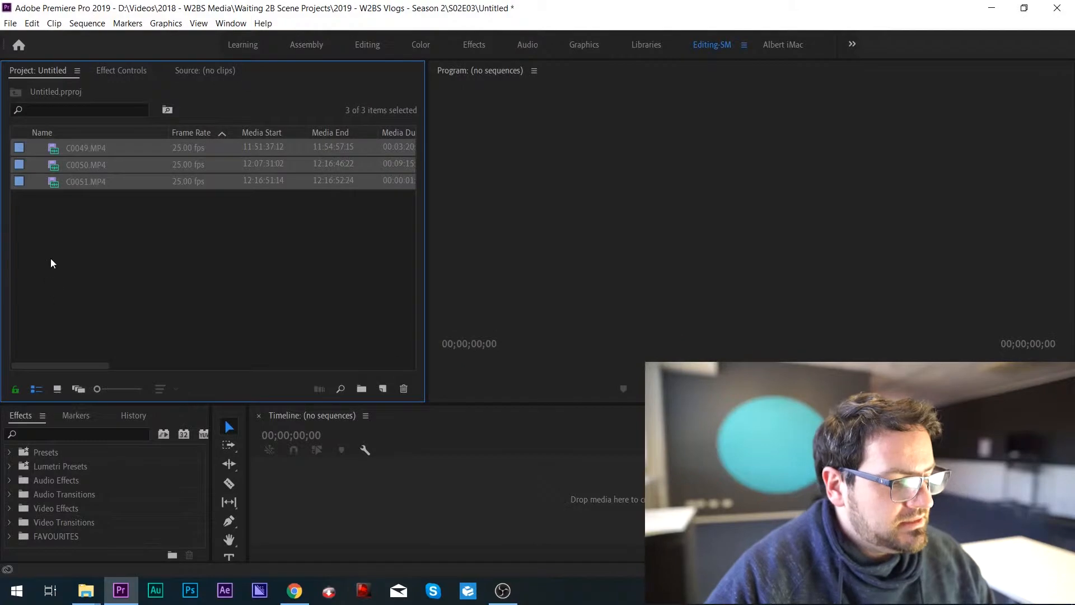
double_click(52, 263)
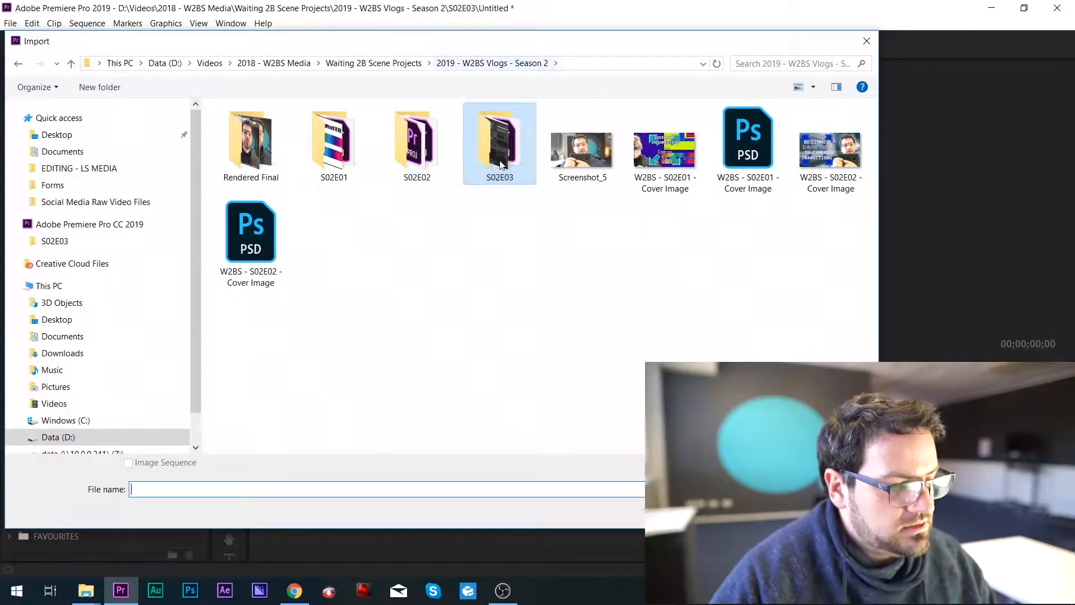
double_click(394, 140)
double_click(242, 157)
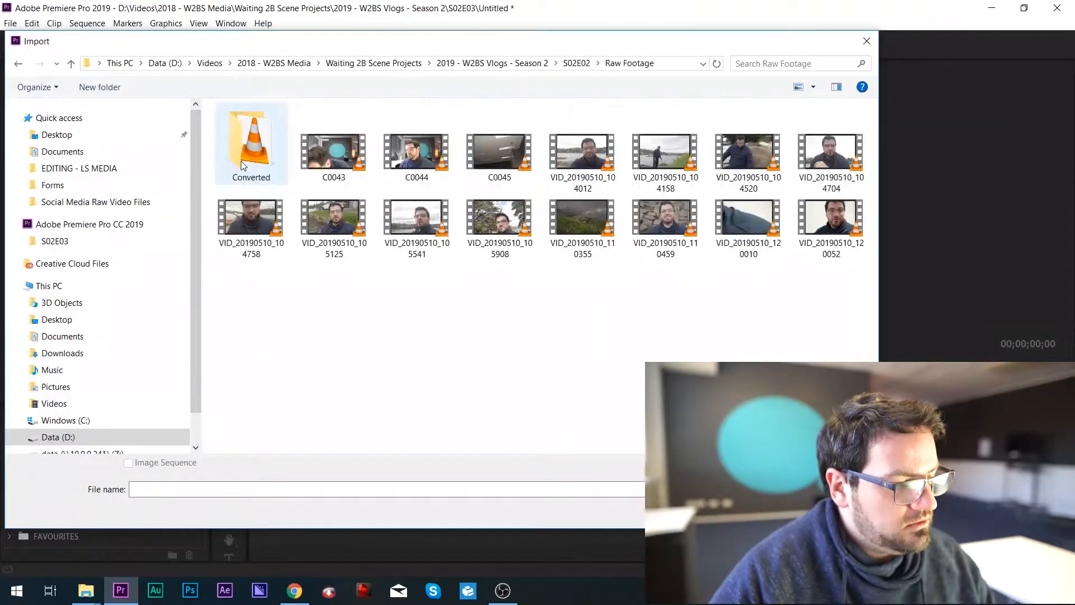
left_click(810, 219)
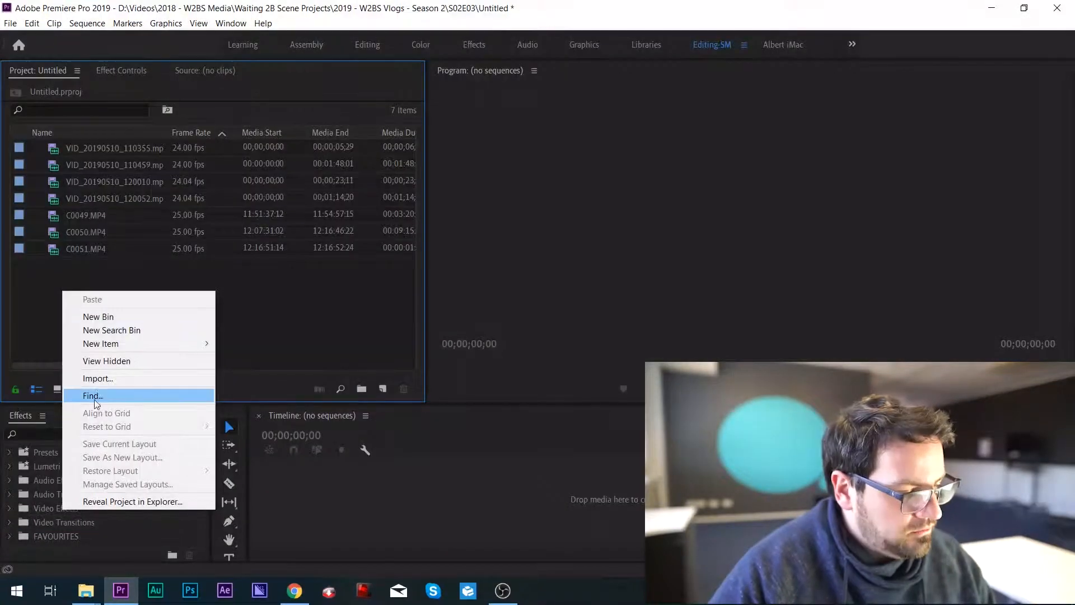
Step: Import clips C0039, C0040 and C0041 from the Raw Footage folder of S02E01
left_click(98, 380)
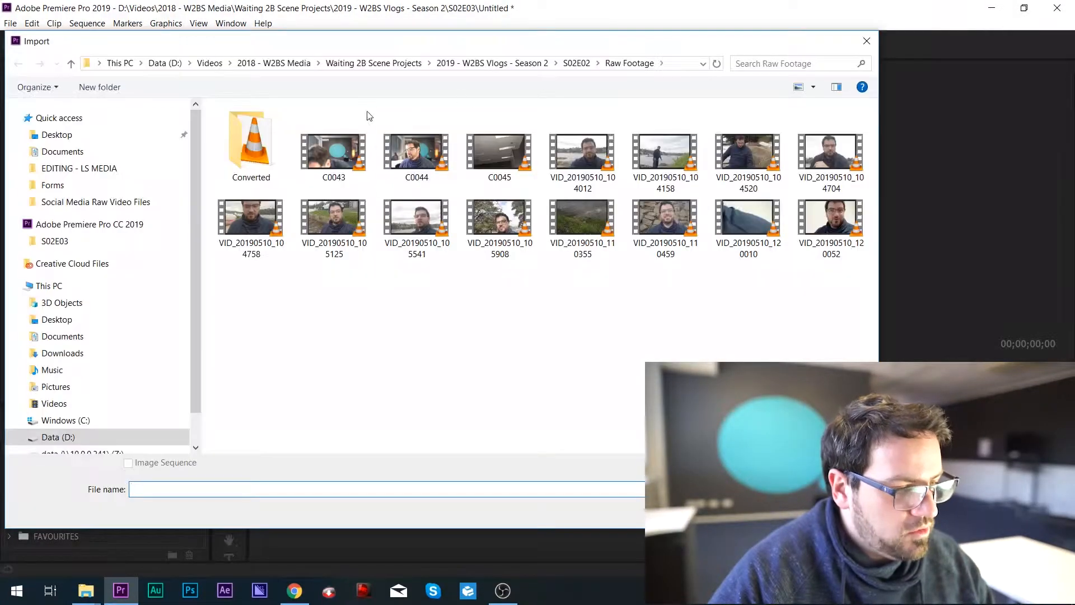
left_click(511, 64)
double_click(334, 145)
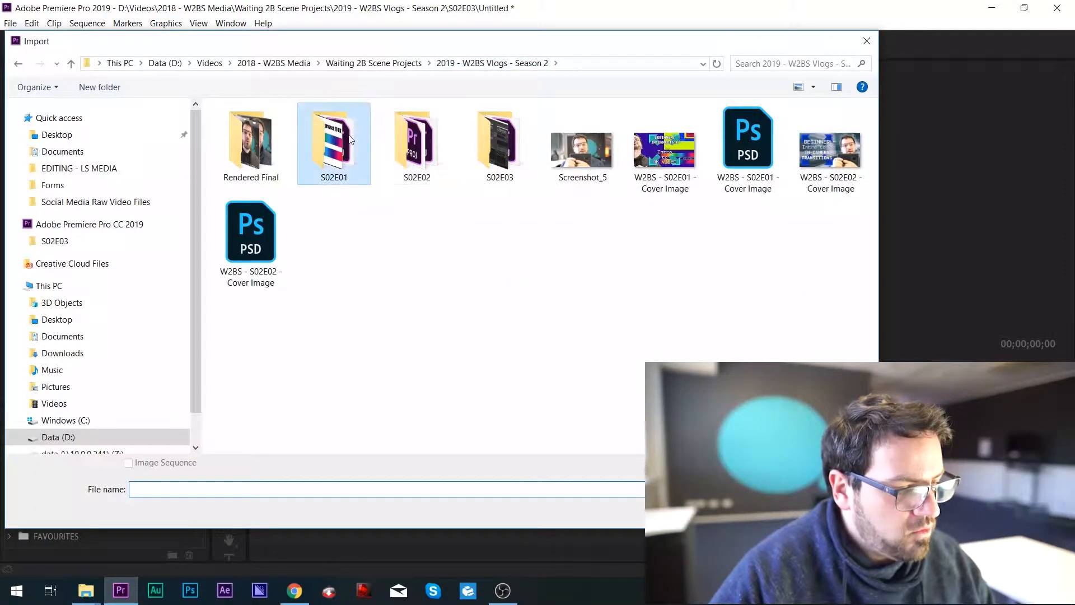
double_click(266, 161)
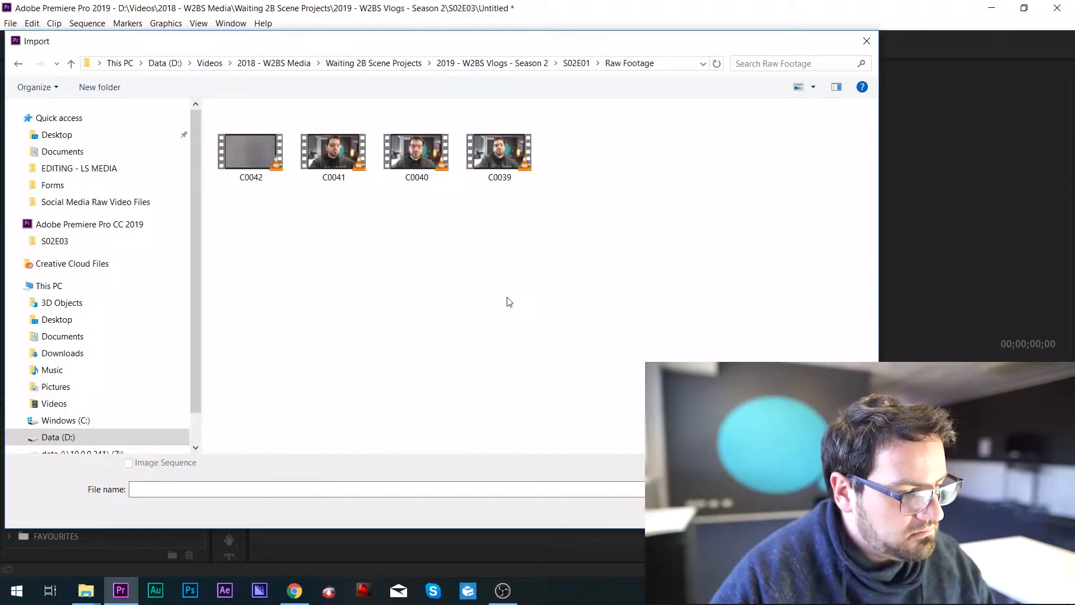
left_click(341, 149)
left_click(498, 151, "shift")
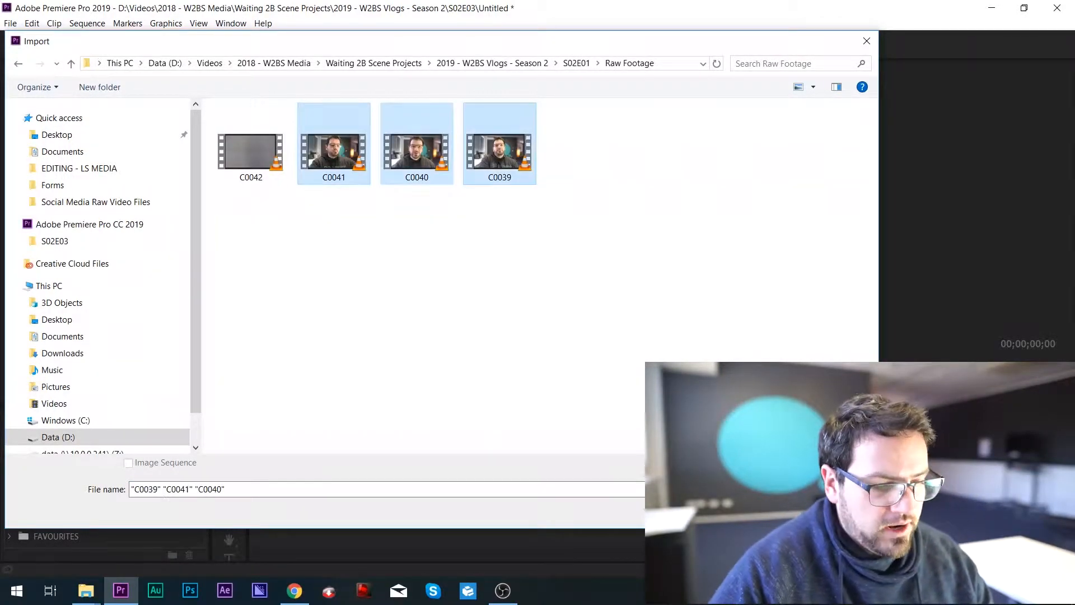
key("Return")
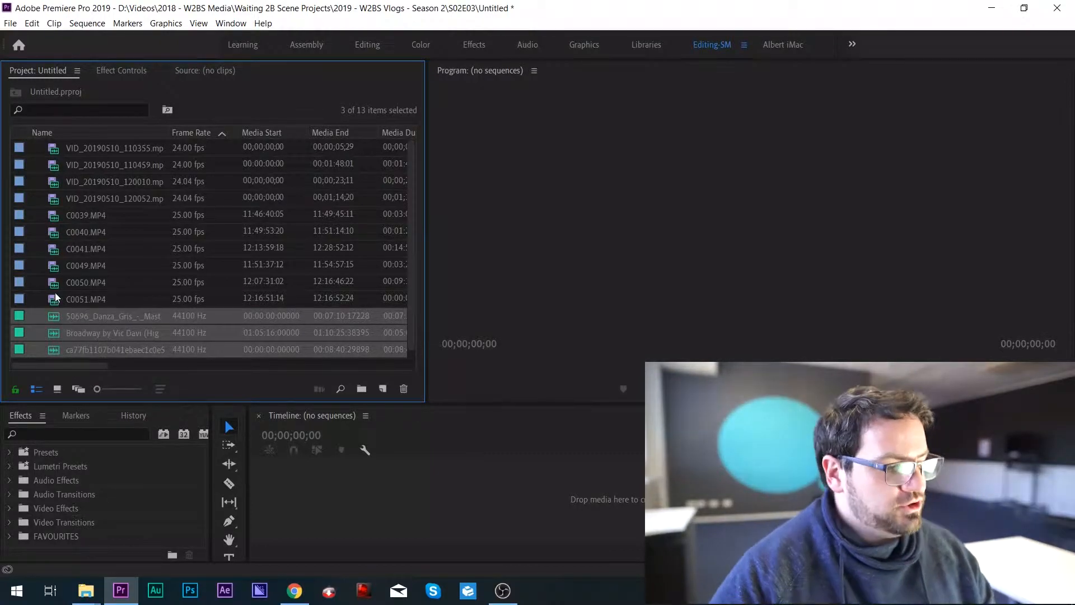
Step: Create two new sequences with the DSLR 1080p24 preset, keeping the default names Sequence 01 and Sequence 02
left_click(383, 390)
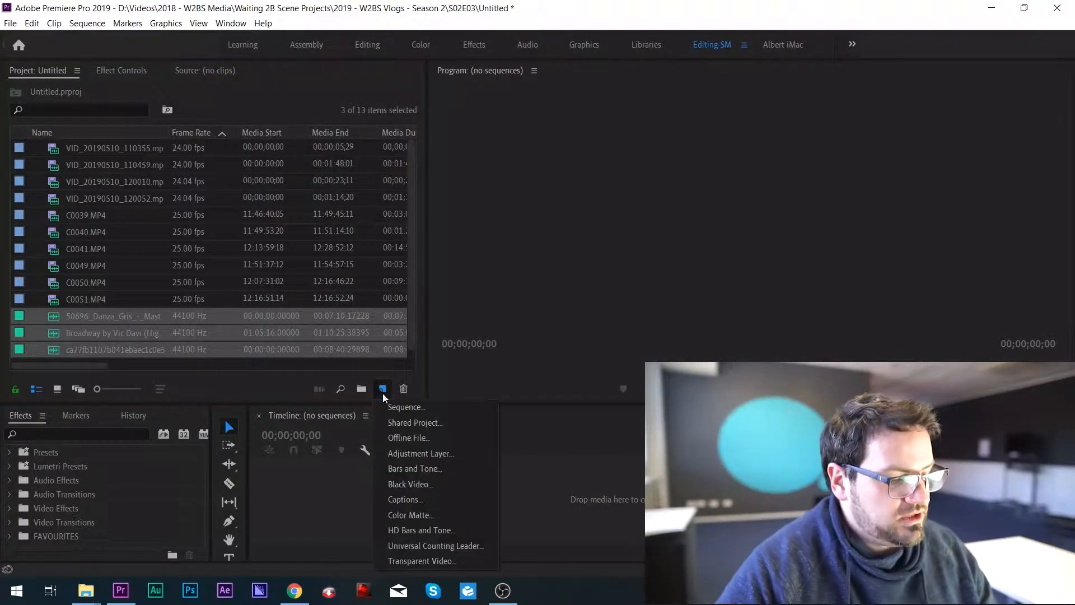
left_click(426, 407)
key("Return")
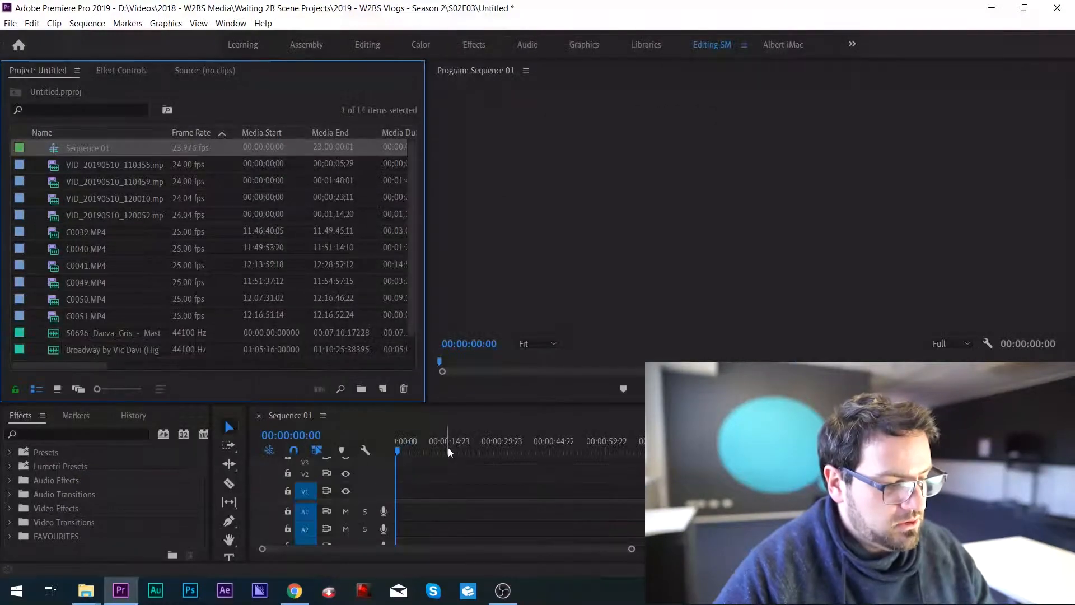
left_click(383, 388)
left_click(401, 406)
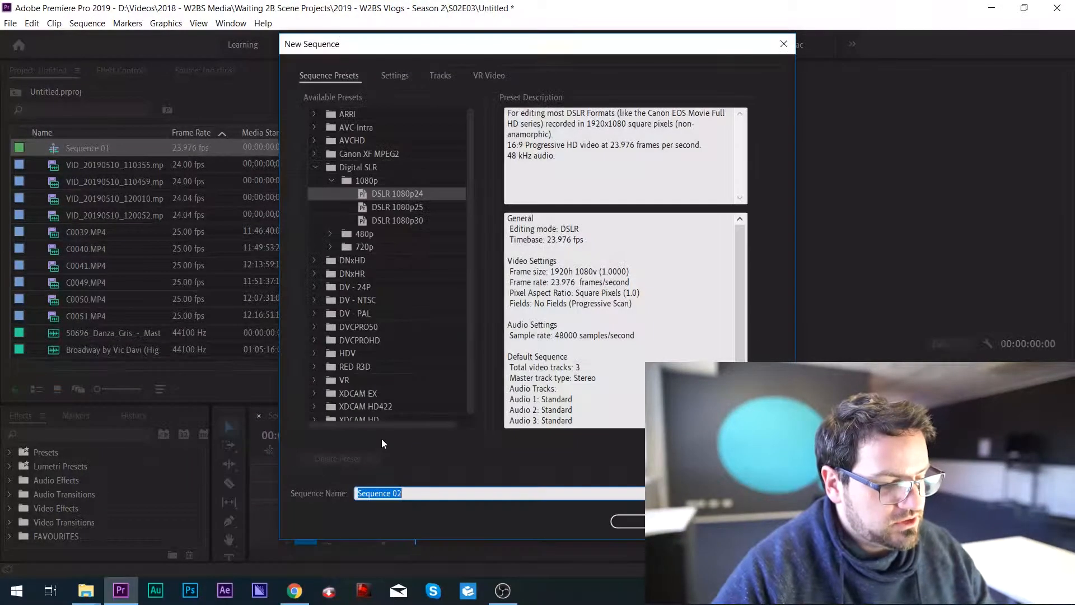
key("Return")
Step: Create a black video item at 1920 x 1080, 23.976 fps with square pixels
left_click(382, 388)
left_click(412, 484)
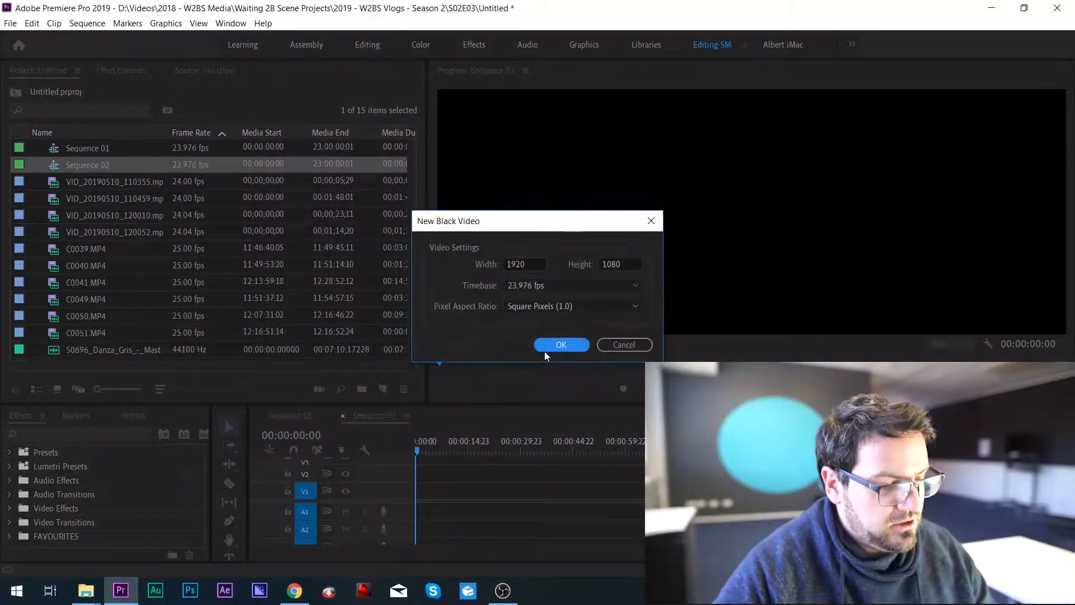
left_click(546, 346)
Step: Create a black color matte with the default name and an adjustment layer in the project
left_click(383, 388)
left_click(411, 515)
left_click(551, 344)
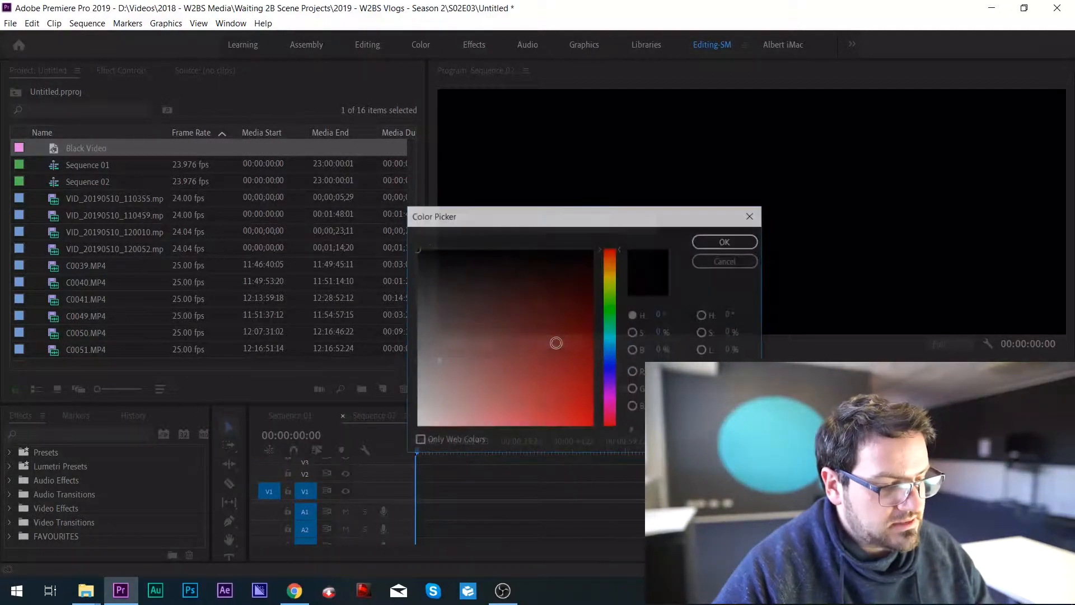
left_click(720, 240)
key("Return")
left_click(415, 457)
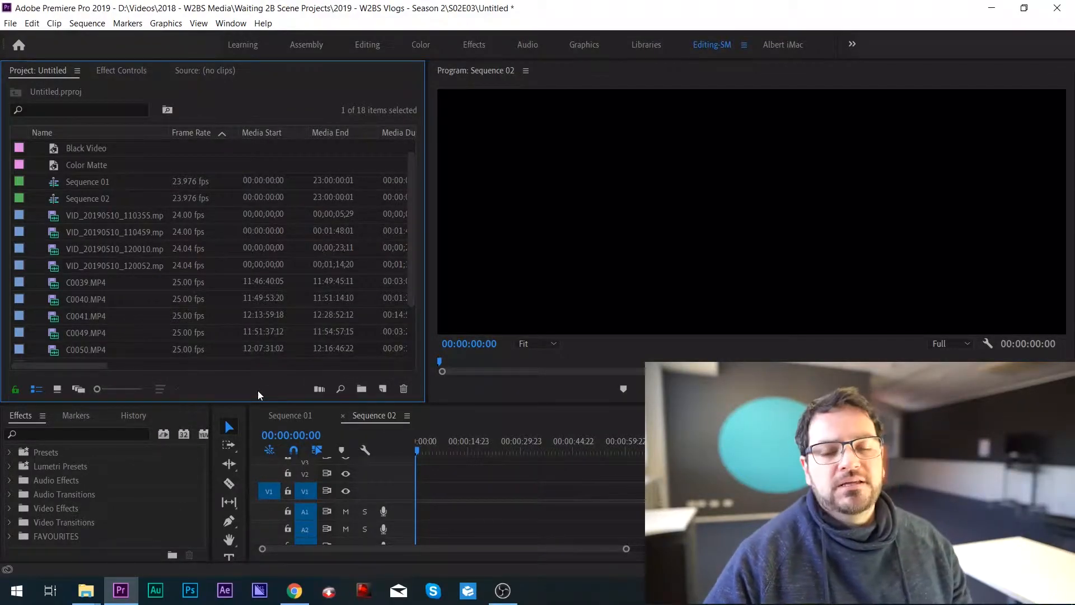
Step: Create a bin named Blue Jumper, move clips C0039, C0040, C0041 and C0049 into it, and collapse it
left_click(362, 390)
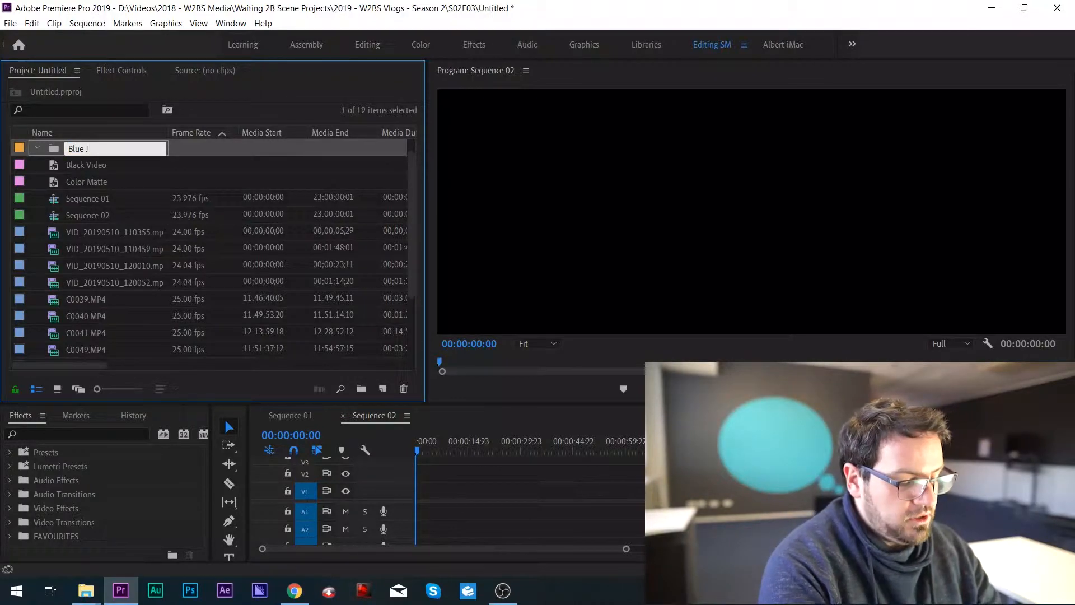
left_click(102, 297)
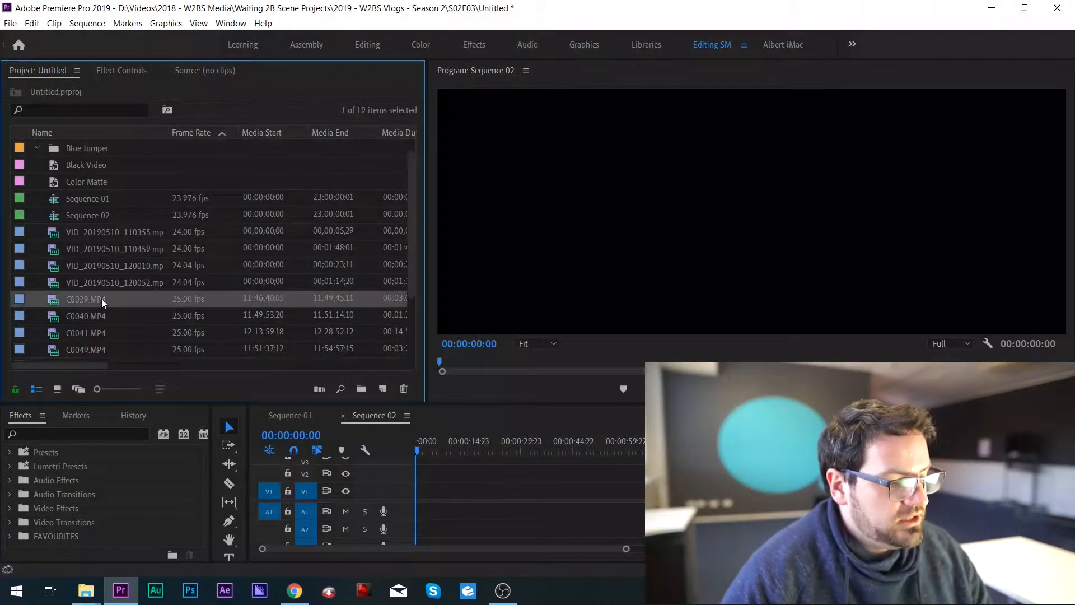
scroll(110, 306, "down", 1)
scroll(94, 306, "down", 3)
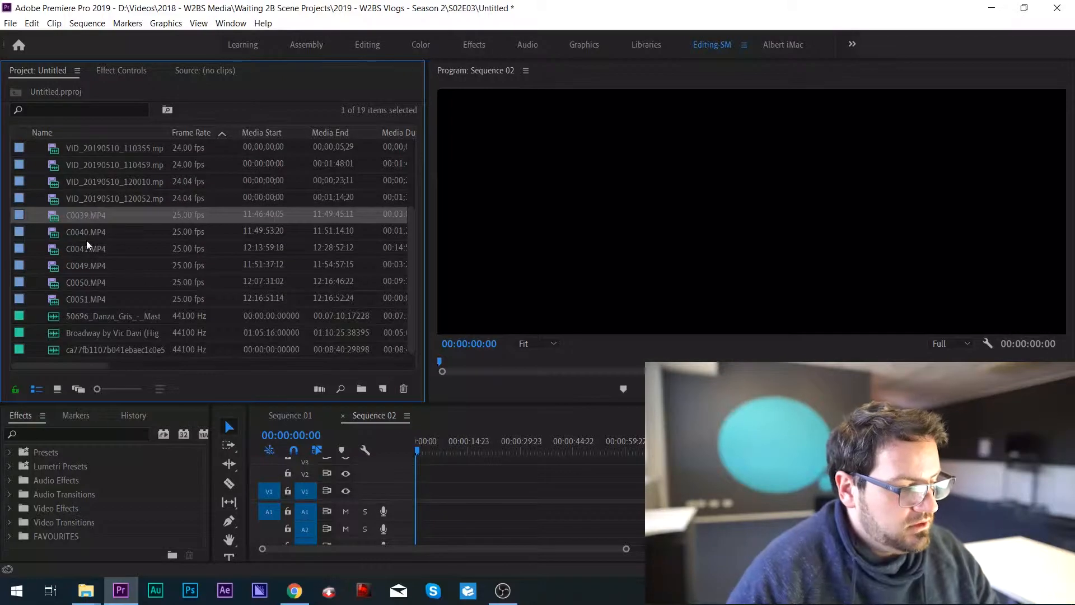
left_click(88, 264, "shift")
scroll(88, 266, "up", 1)
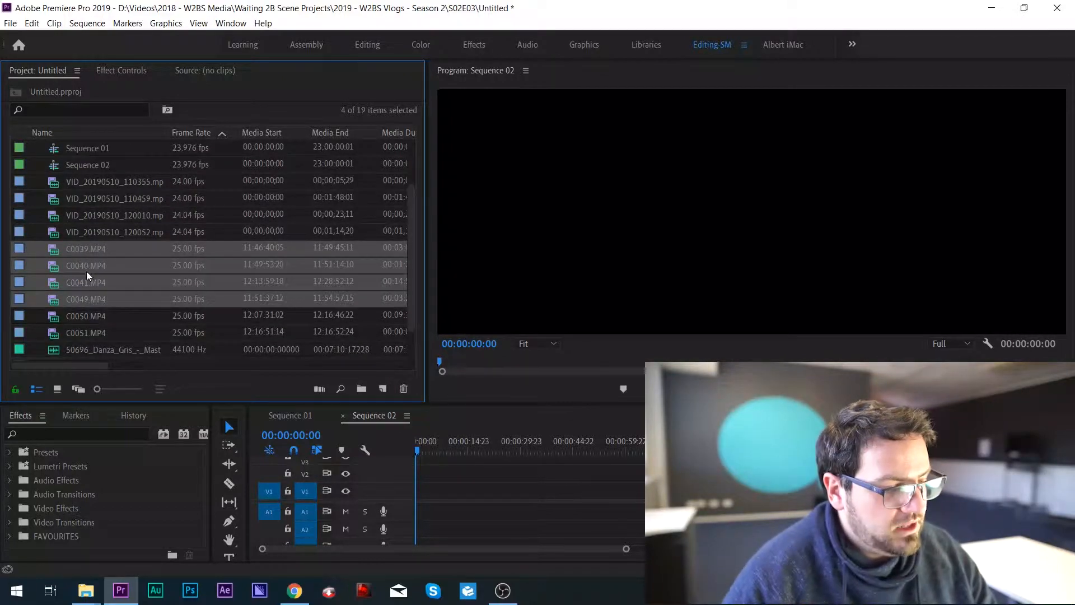
scroll(100, 264, "up", 2)
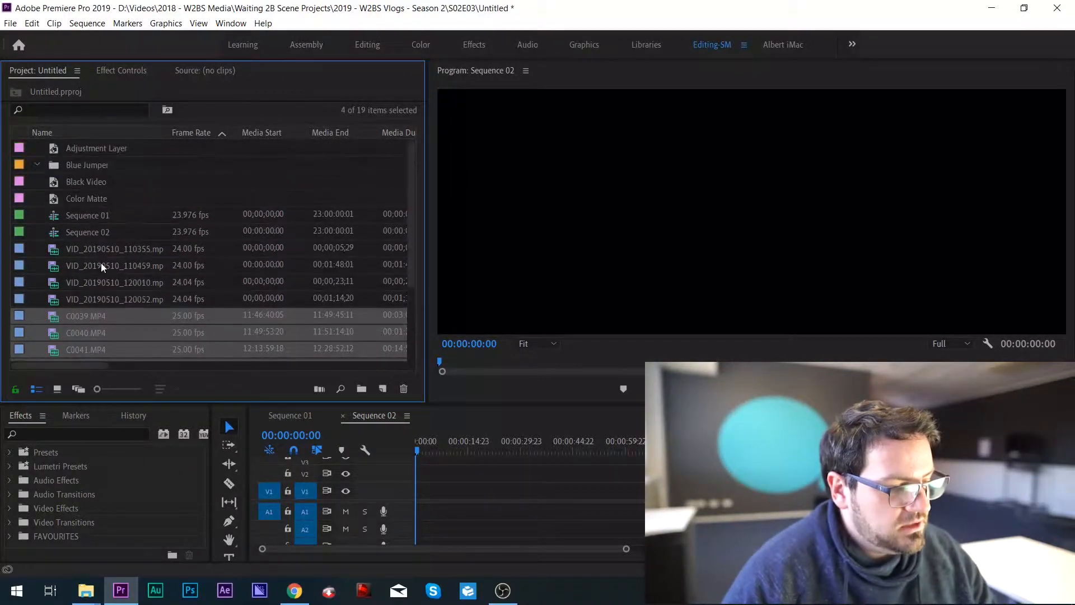
left_click_drag(83, 315, 92, 164)
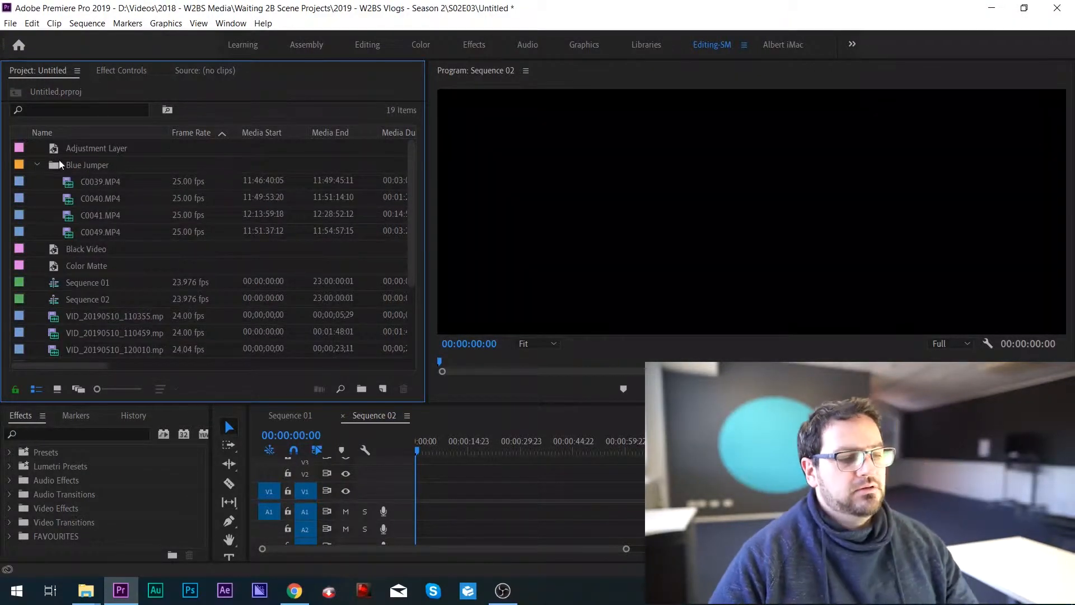
left_click(38, 164)
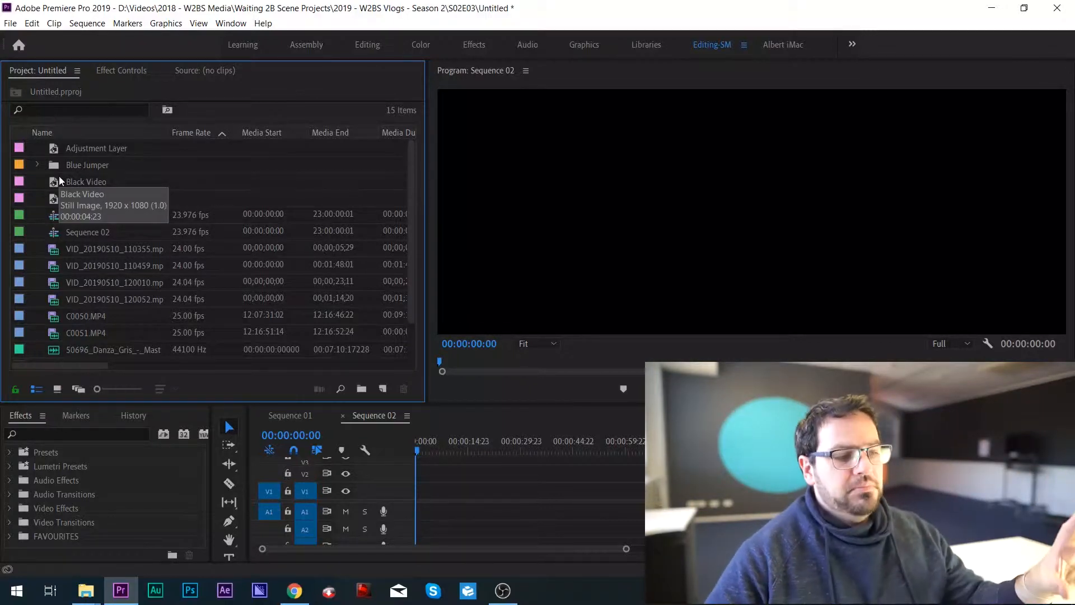
Step: Create a bin named Outdoor b-Roll and move the four VID_20190510 clips into it
left_click(361, 389)
type("Ou")
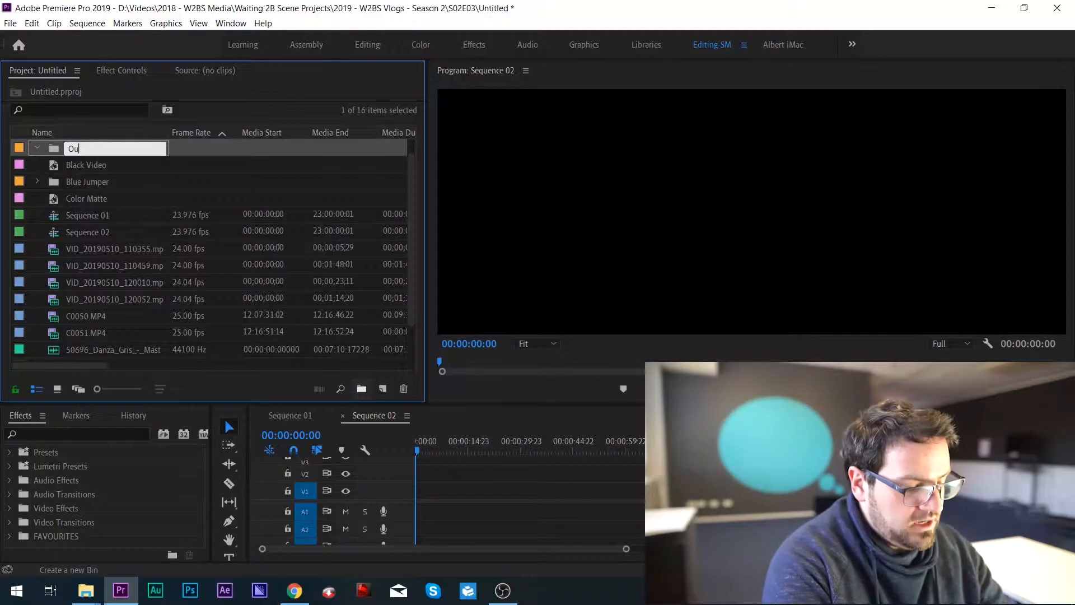
type("tdoor b-Roll")
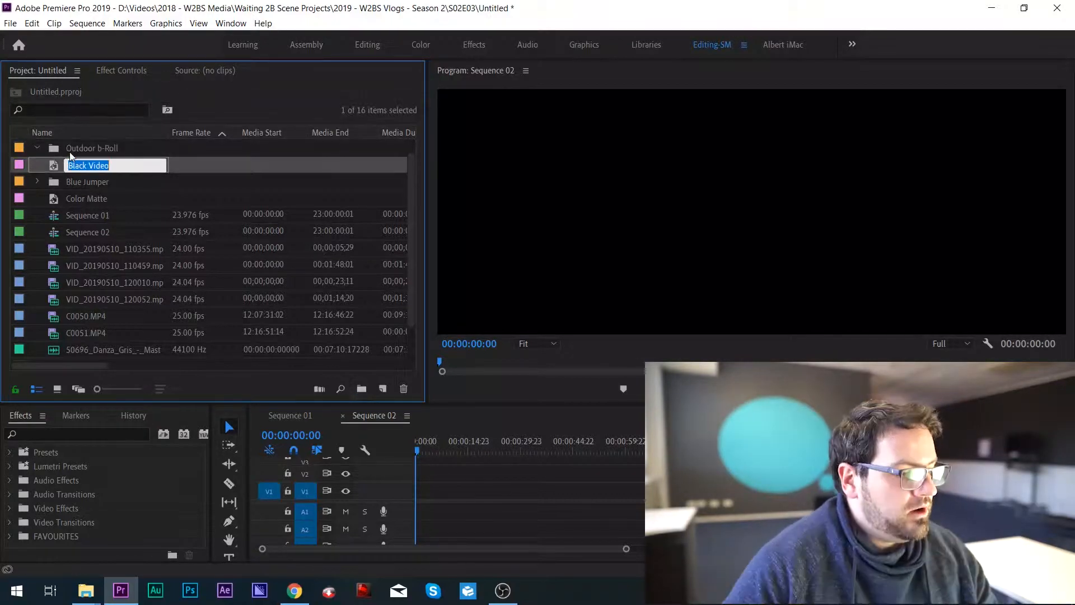
key("Return")
left_click(129, 249)
left_click(117, 297, "shift")
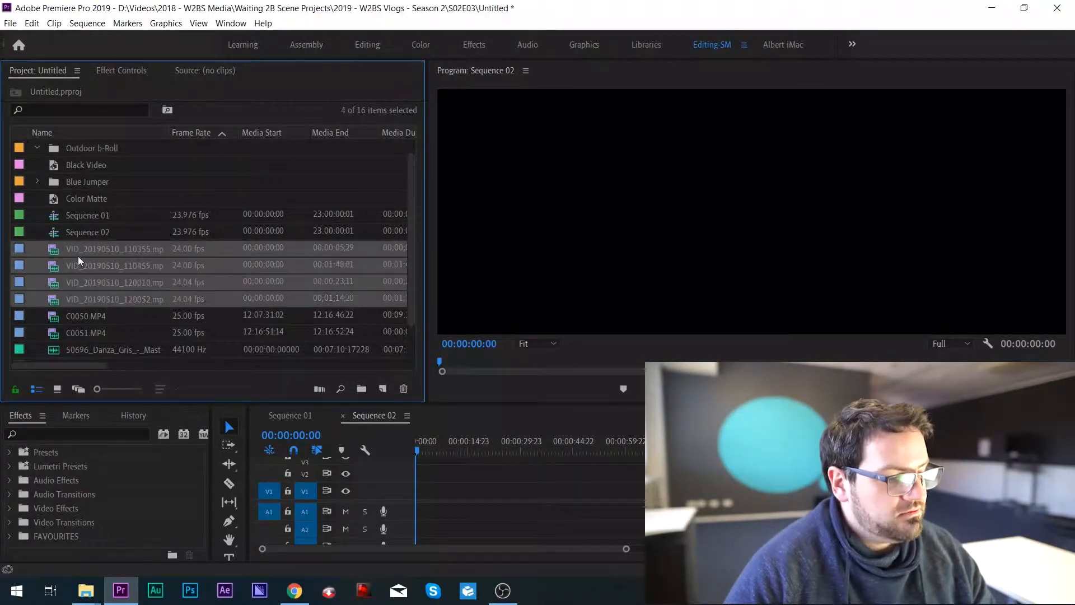
left_click_drag(79, 250, 96, 163)
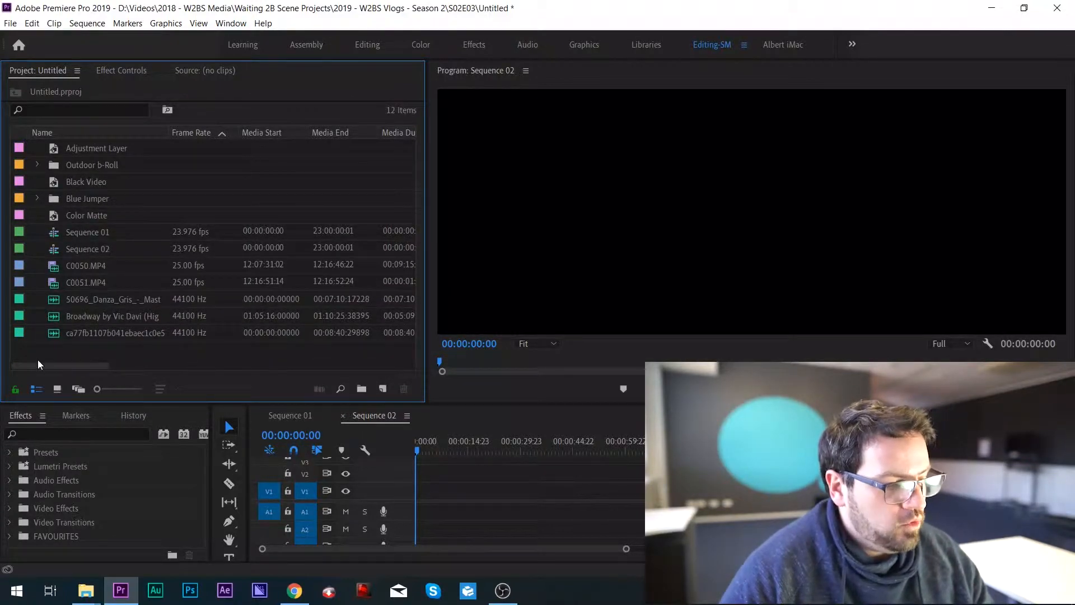
Step: Group clips C0050.MP4 and C0051.MP4 in a new bin named Grey Jumper and collapse the bin
left_click(92, 280)
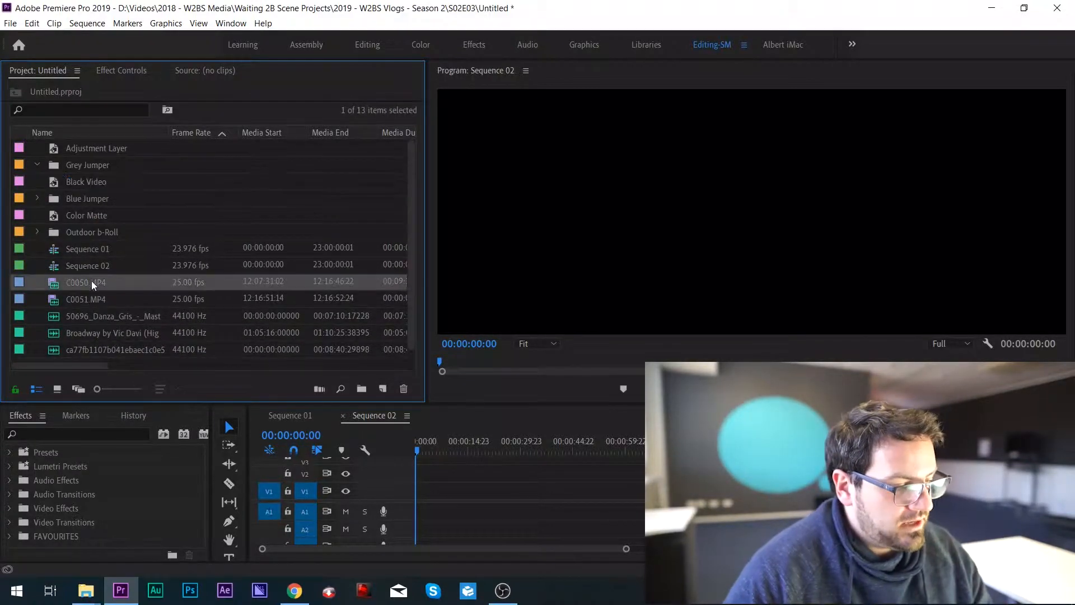
left_click(89, 297, "shift")
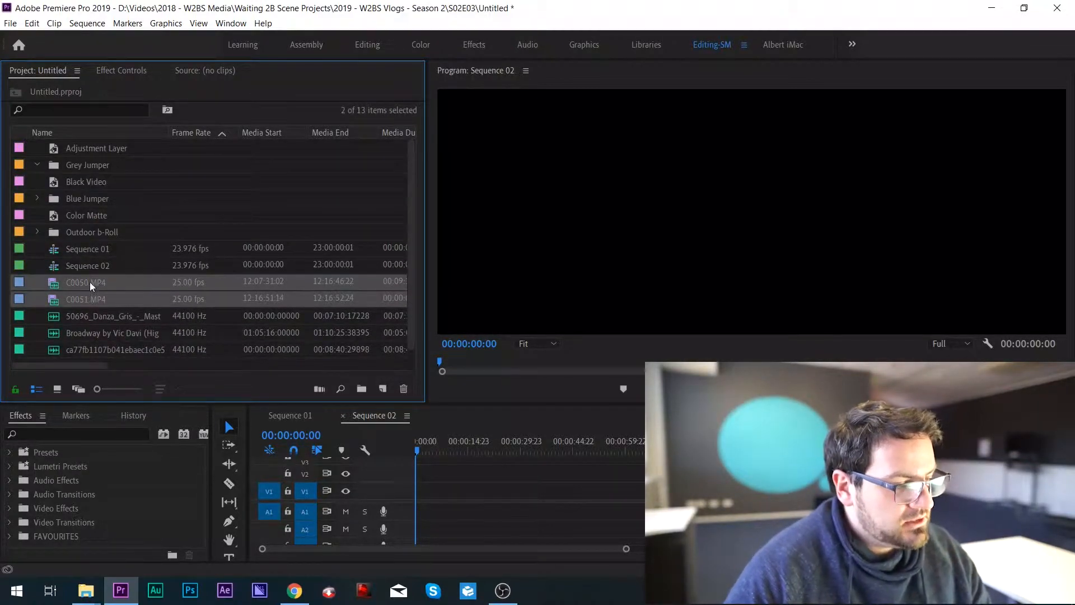
left_click_drag(89, 281, 89, 168)
left_click(38, 164)
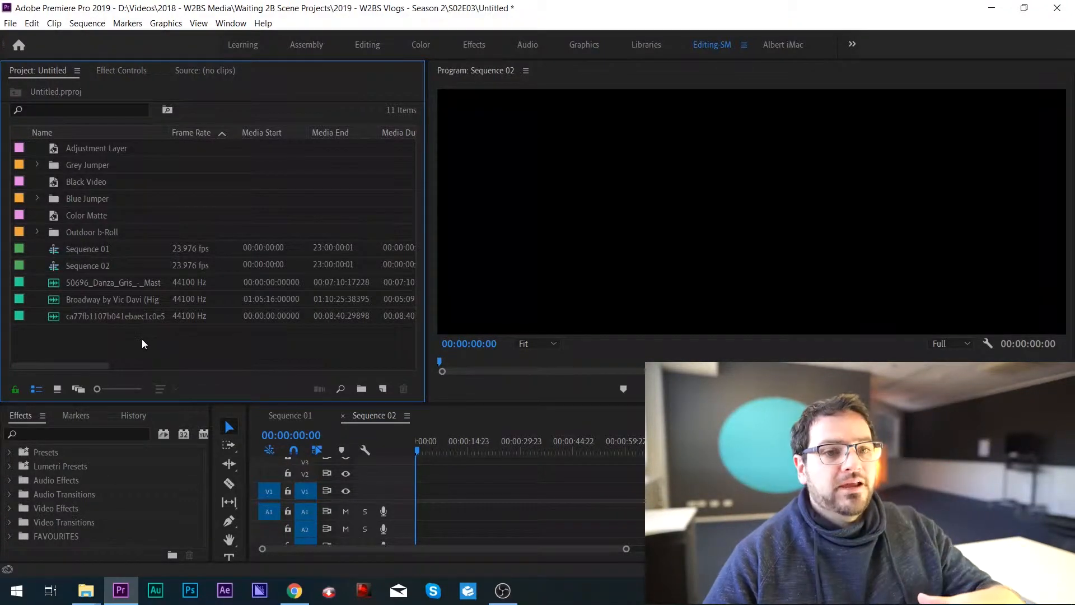
Step: Group the three audio files in a new bin named Audio BGM and collapse the bin
left_click(94, 283)
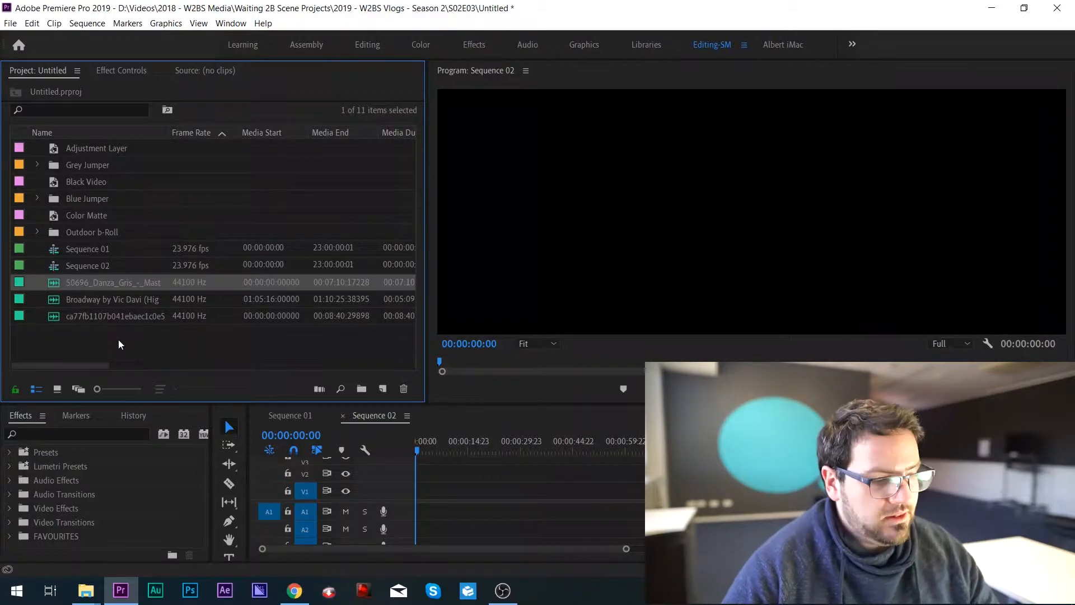
left_click(116, 317, "shift")
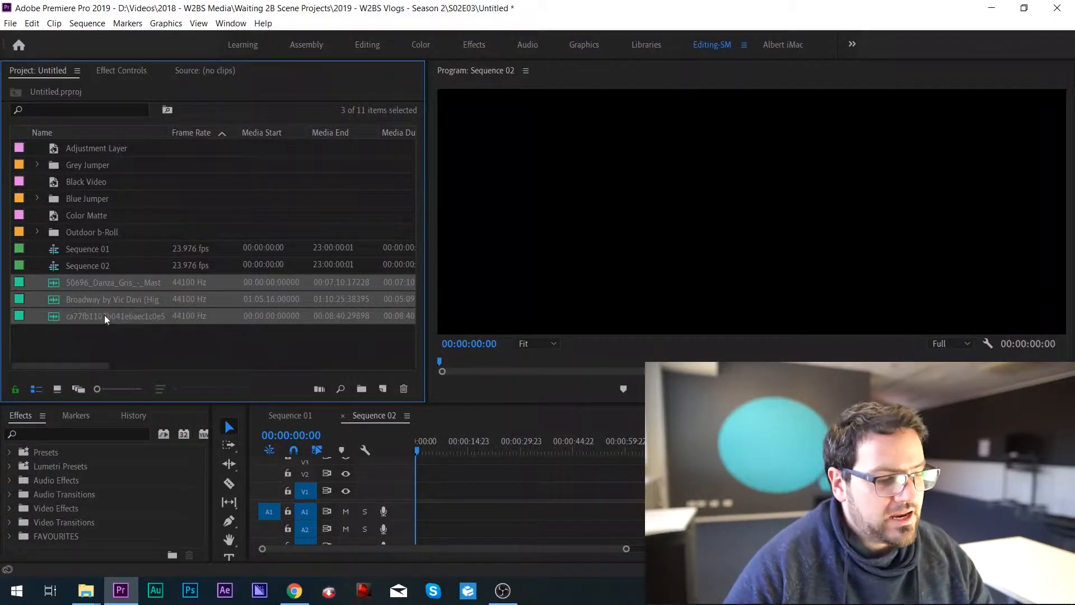
left_click_drag(104, 315, 364, 393)
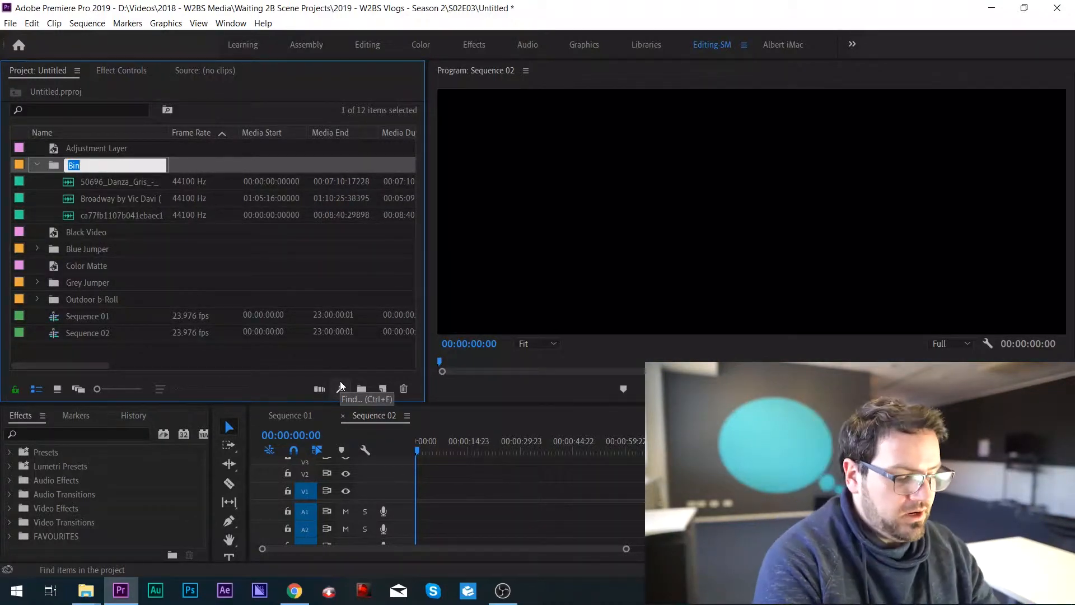
type("Audio BGM")
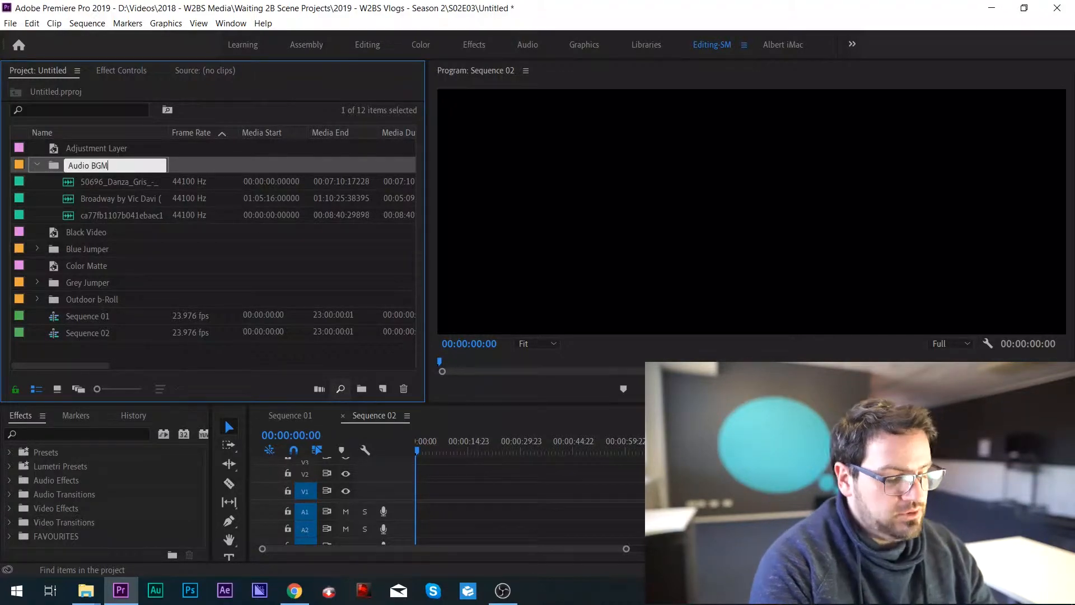
key("Tab")
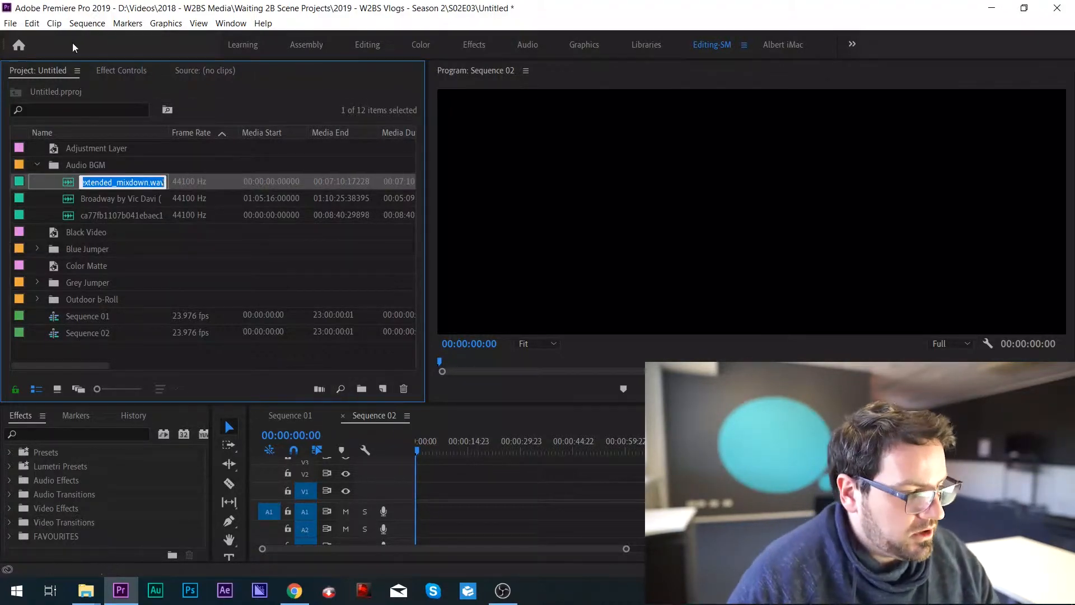
key("Return")
left_click(37, 165)
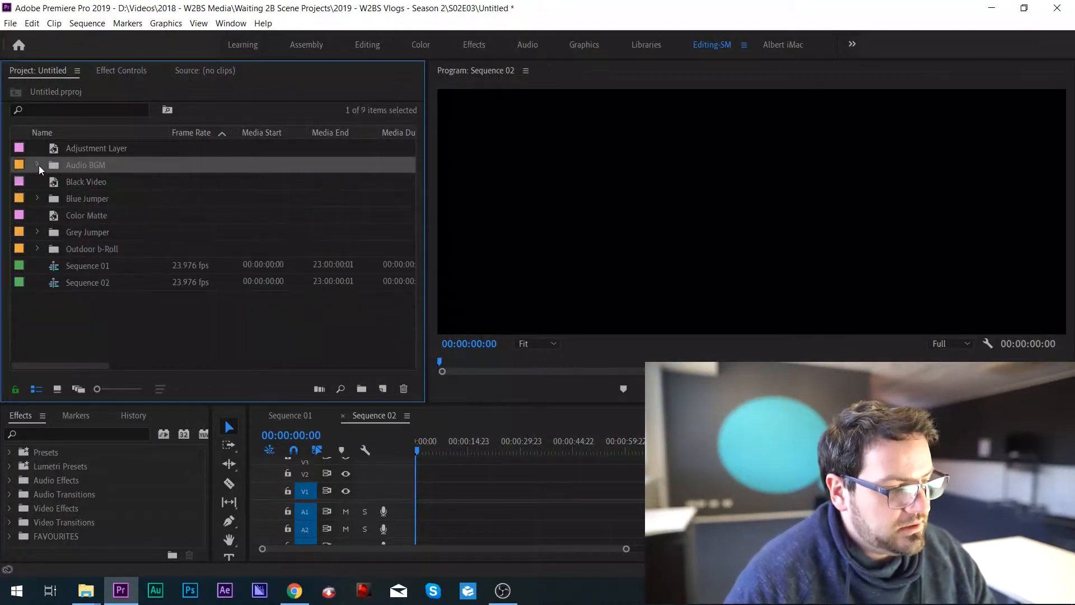
Step: Place clip VID_20190510_110355 from the Outdoor b-Roll bin near the start of Sequence 02
left_click(36, 248)
left_click(98, 267)
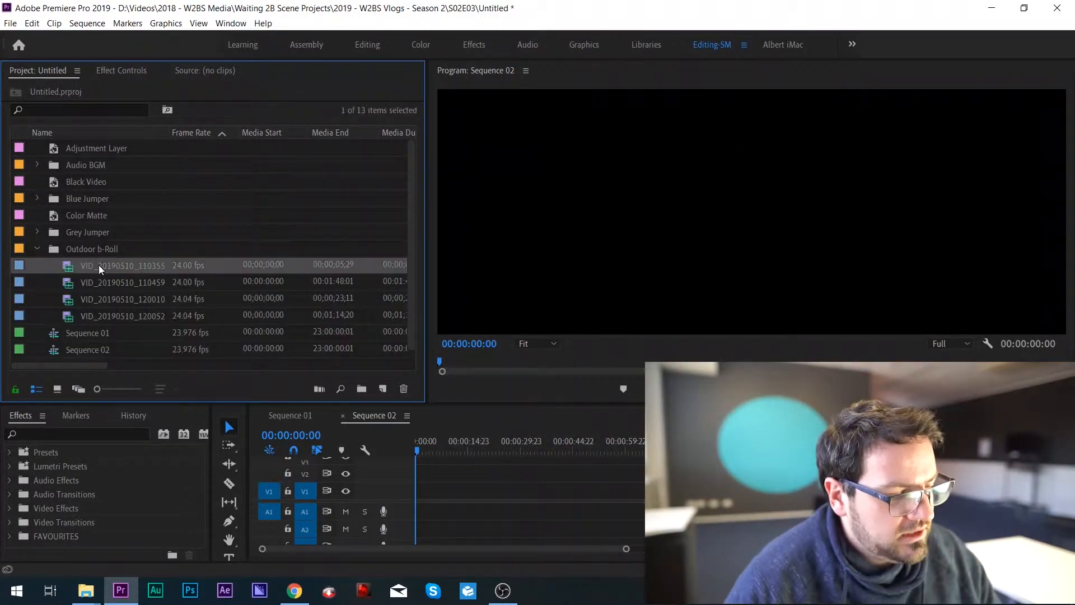
left_click_drag(421, 493, 432, 495)
Step: Add C0050.MP4 from the Grey Jumper bin and C0039.MP4 from the Blue Jumper bin after the b-roll clip in Sequence 02
left_click(37, 231)
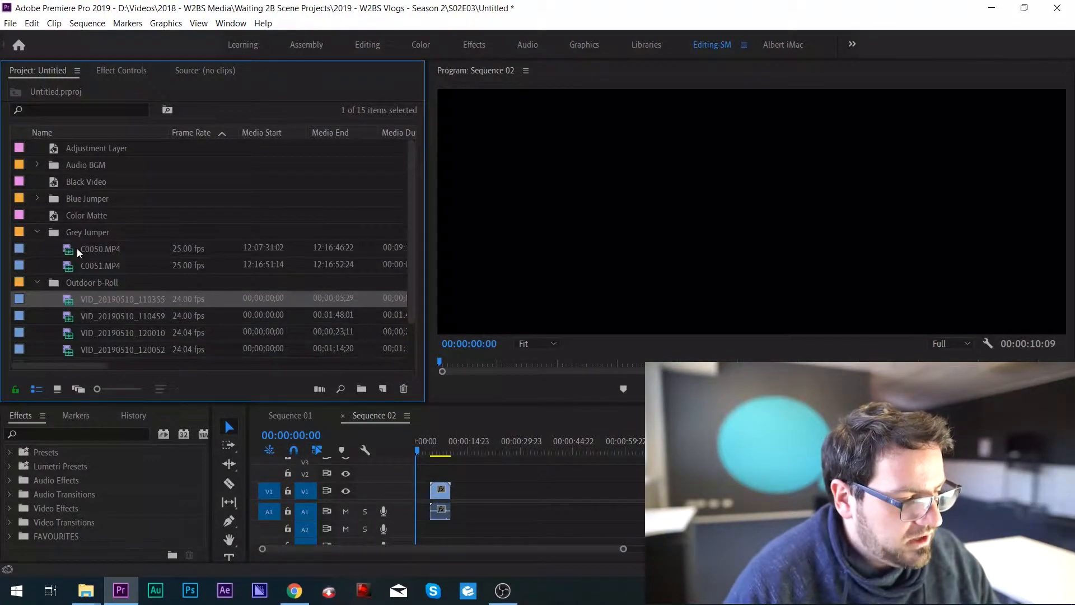
left_click_drag(78, 252, 468, 492)
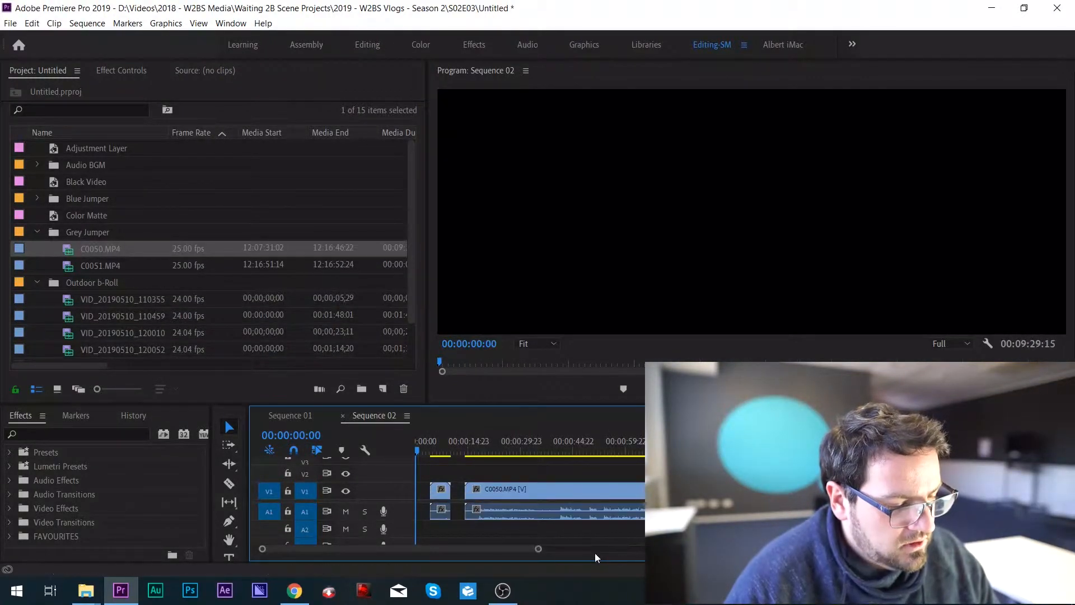
left_click_drag(541, 549, 584, 549)
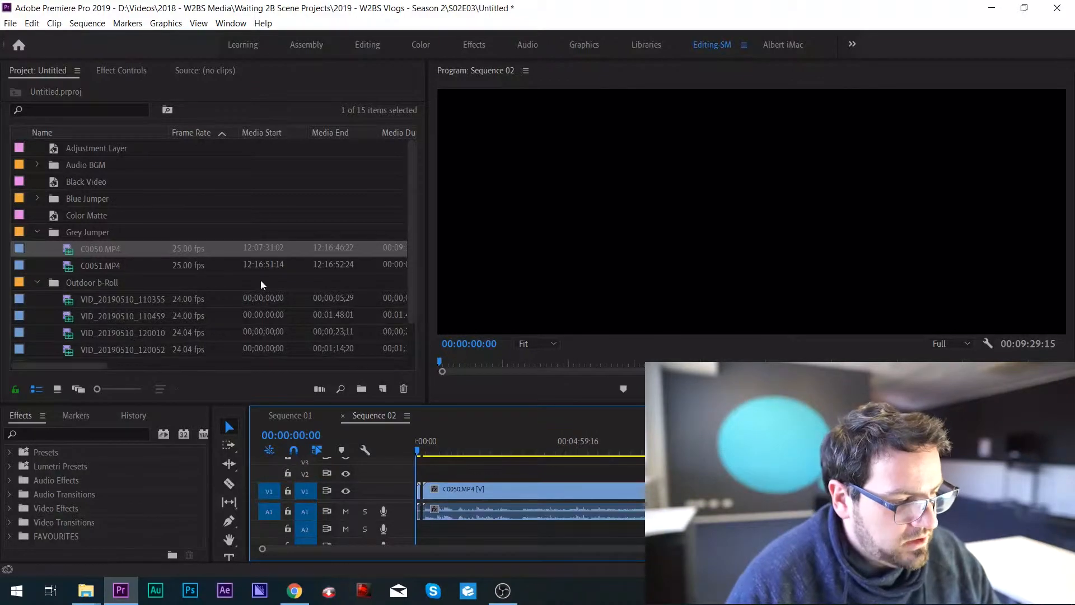
left_click(37, 199)
left_click(101, 219)
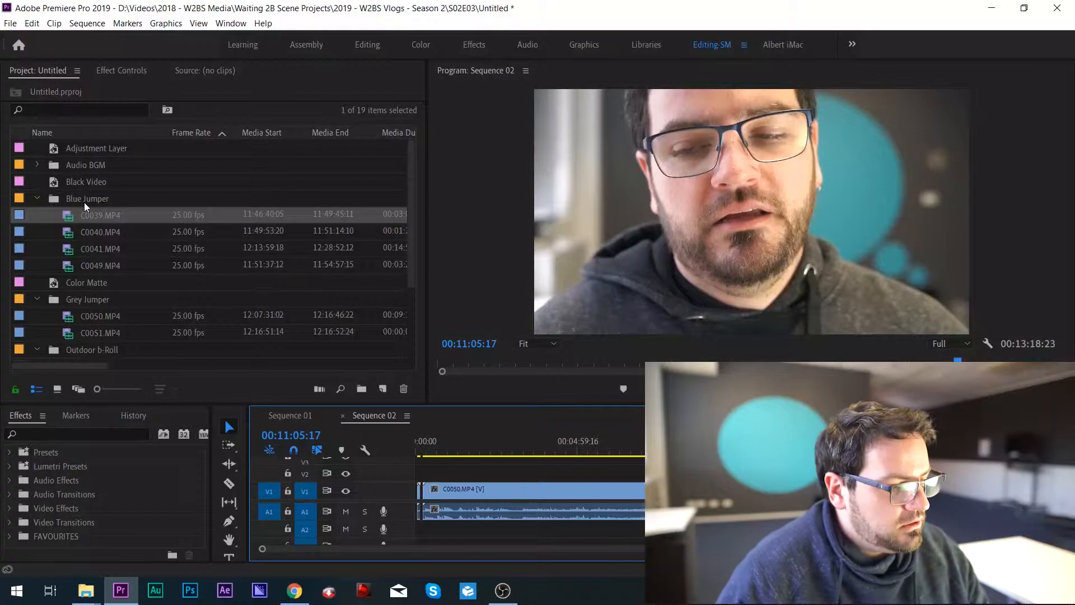
Step: Assign the Mango label color to the Blue Jumper bin and its four clips
left_click(85, 203)
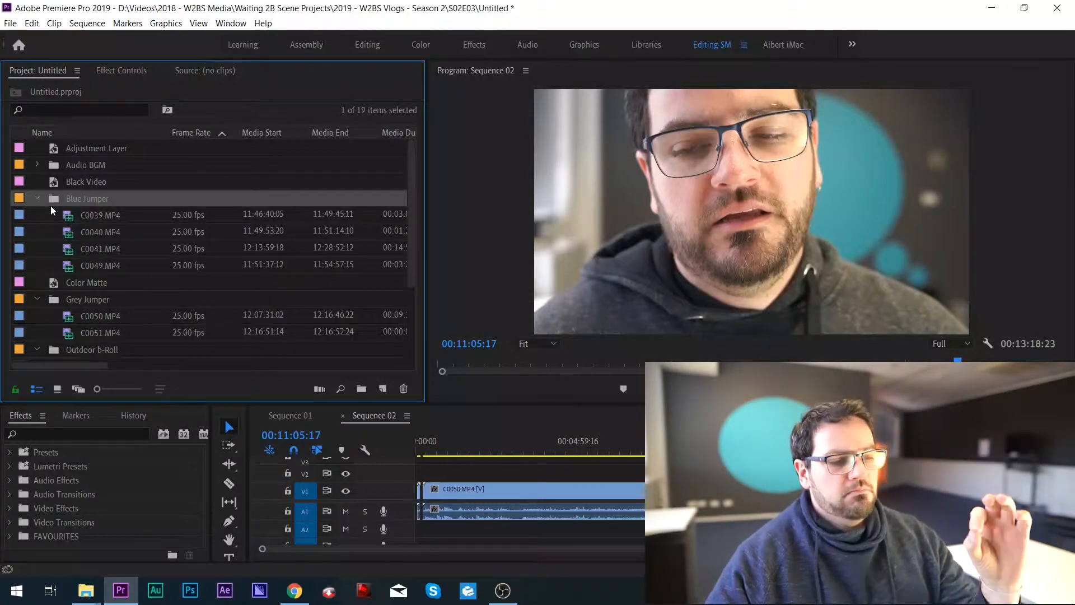
left_click(87, 266, "shift")
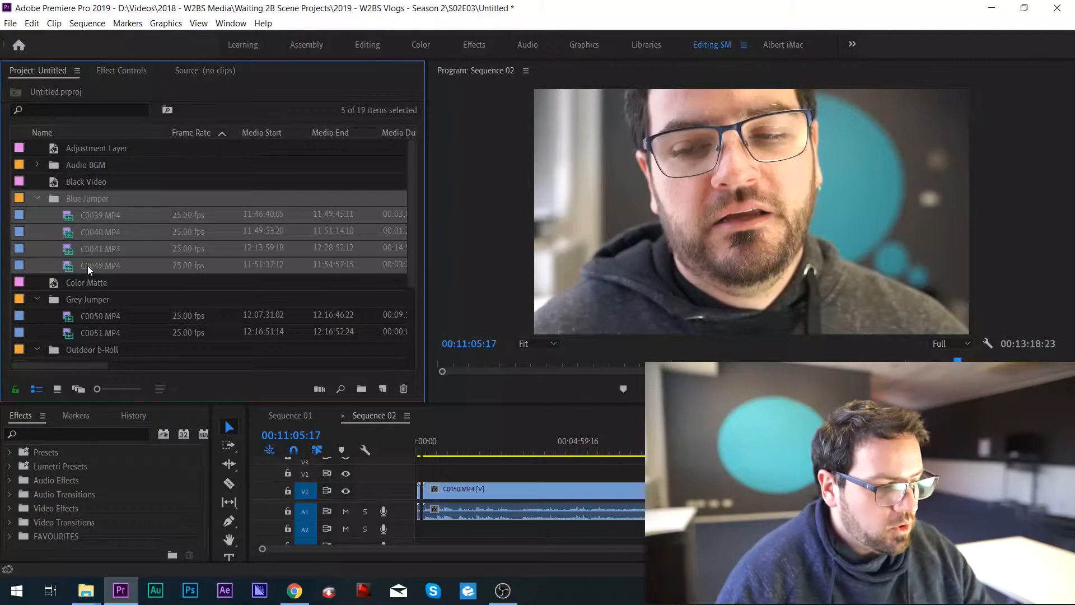
right_click(91, 231)
mouse_move(206, 506)
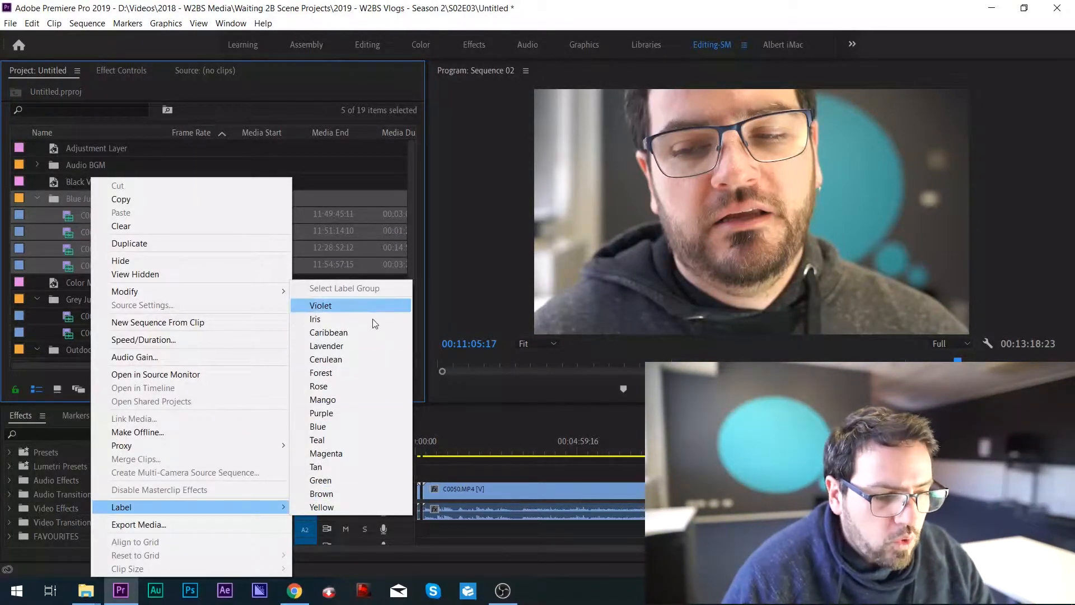
left_click(333, 400)
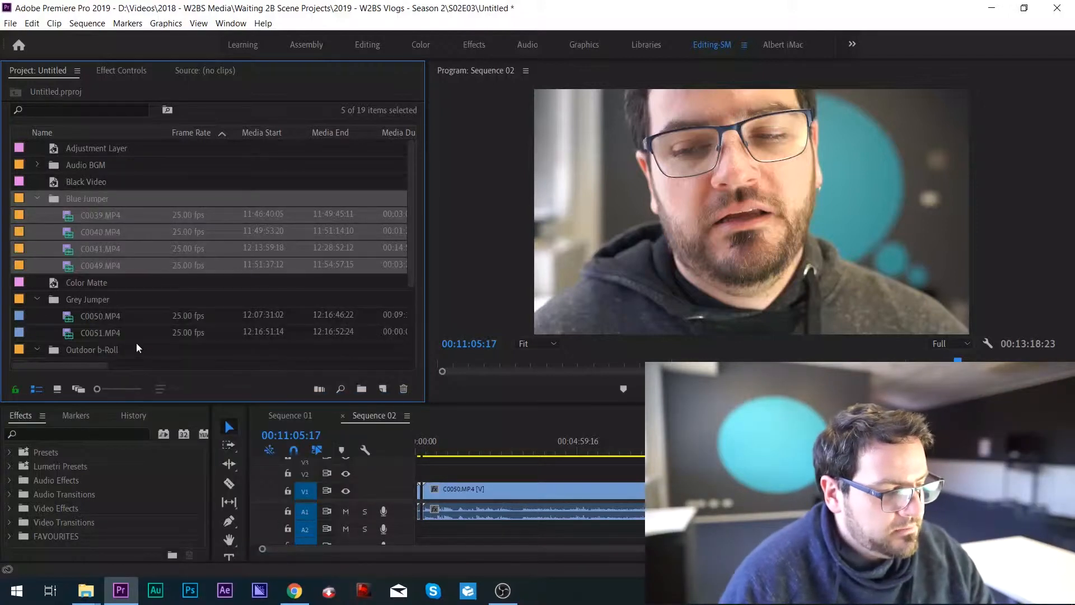
Step: Assign the Magenta label color to the Grey Jumper bin and its two clips
left_click(88, 298)
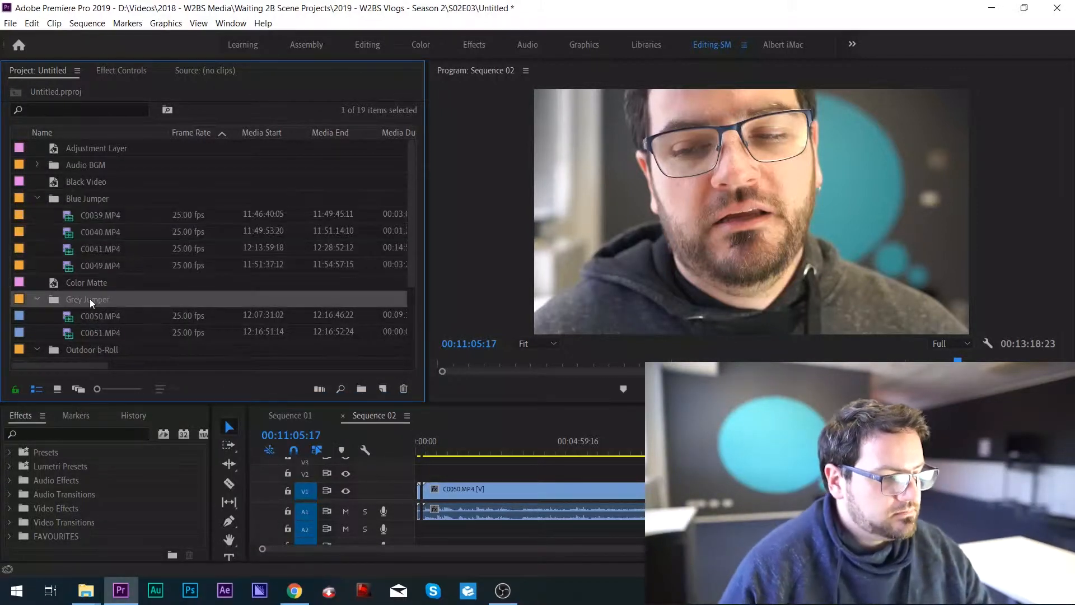
scroll(162, 270, "down", 2)
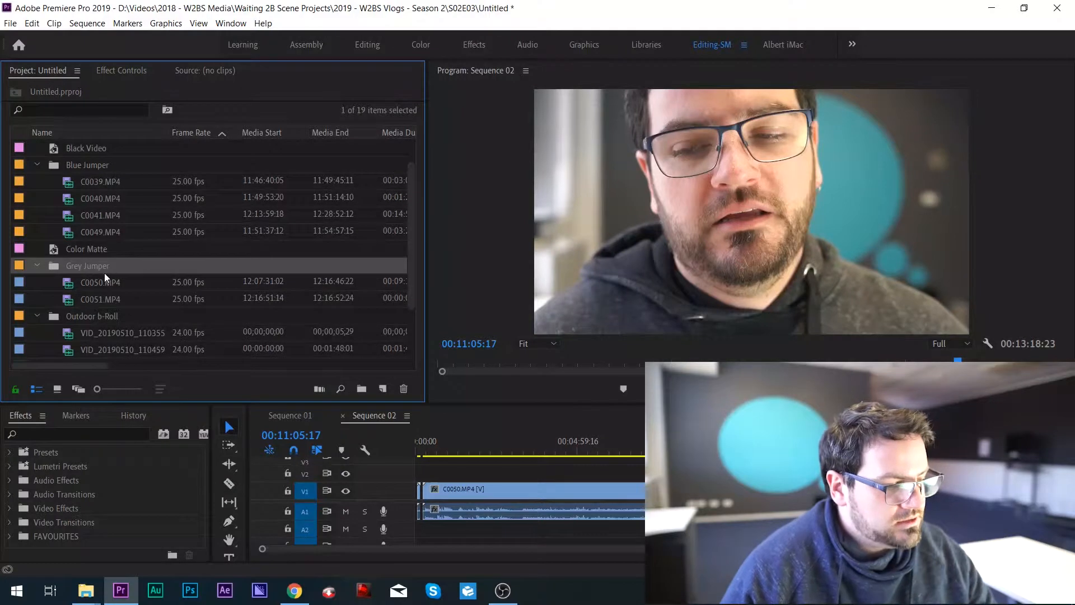
left_click(101, 300, "shift")
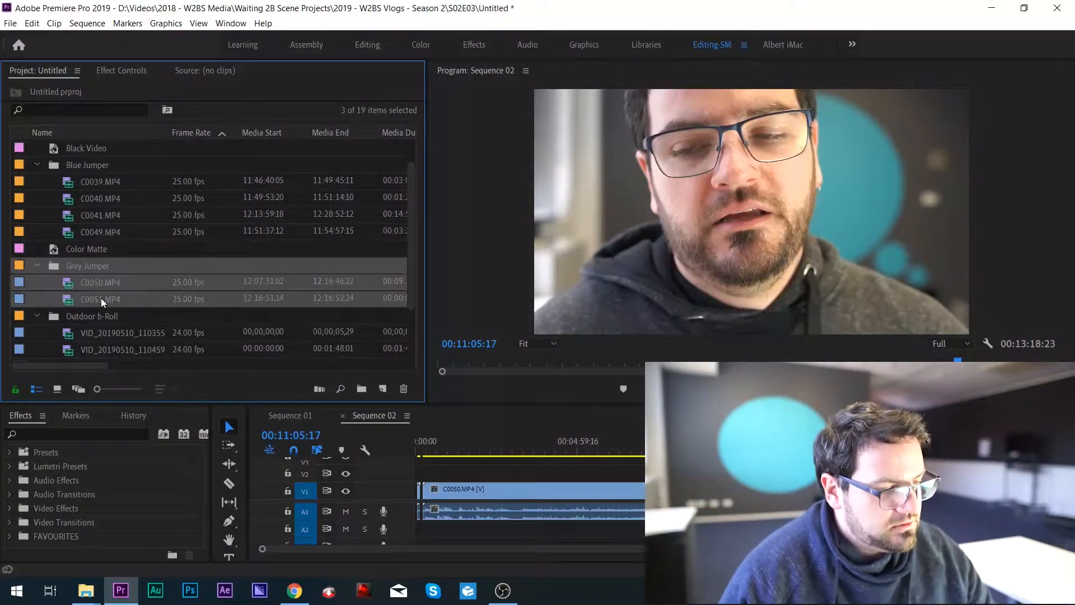
right_click(101, 300)
mouse_move(213, 507)
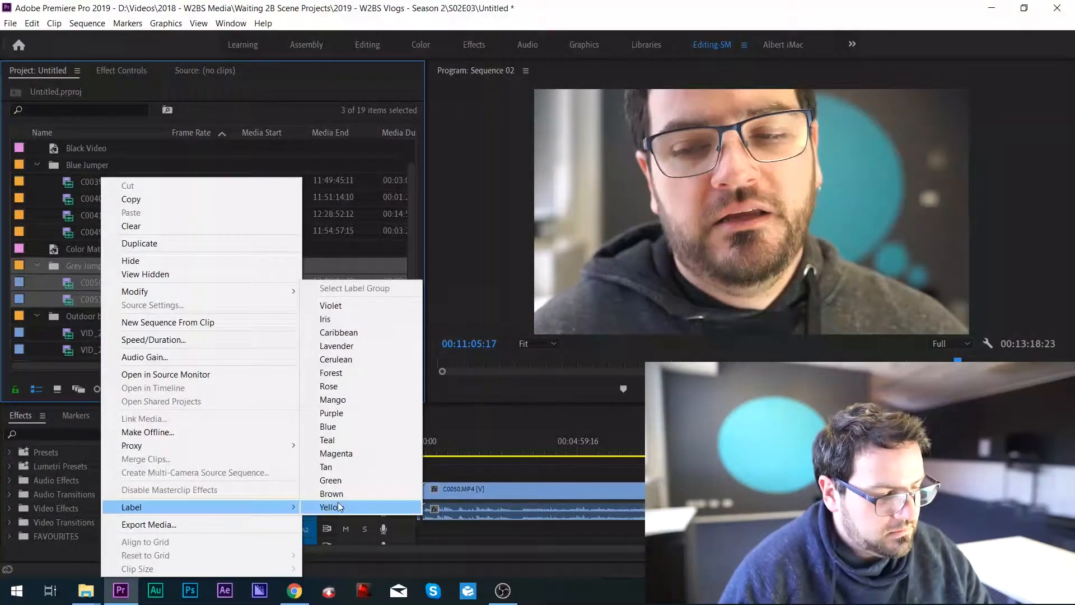
left_click(355, 453)
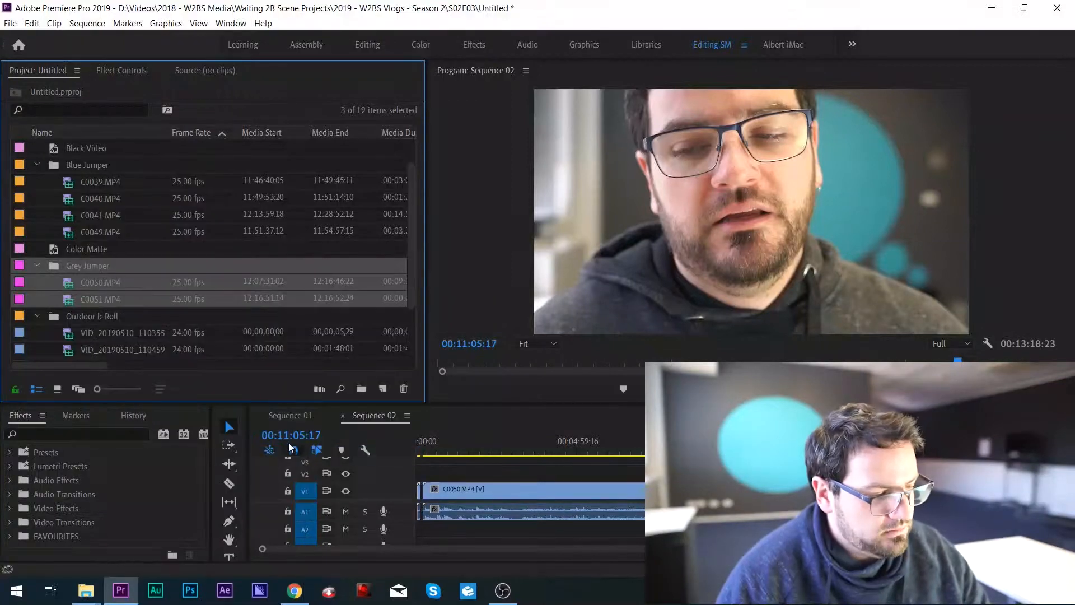
Step: Assign the Violet label color to the Outdoor b-Roll bin and its four clips
scroll(152, 324, "down", 1)
left_click(92, 267)
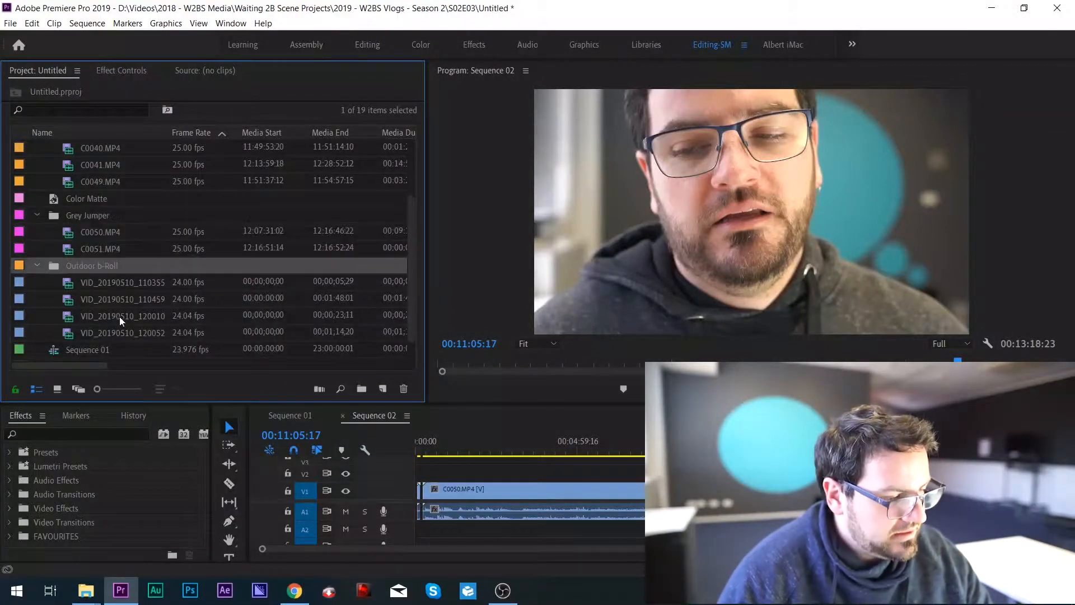
left_click(110, 333, "shift")
right_click(109, 333)
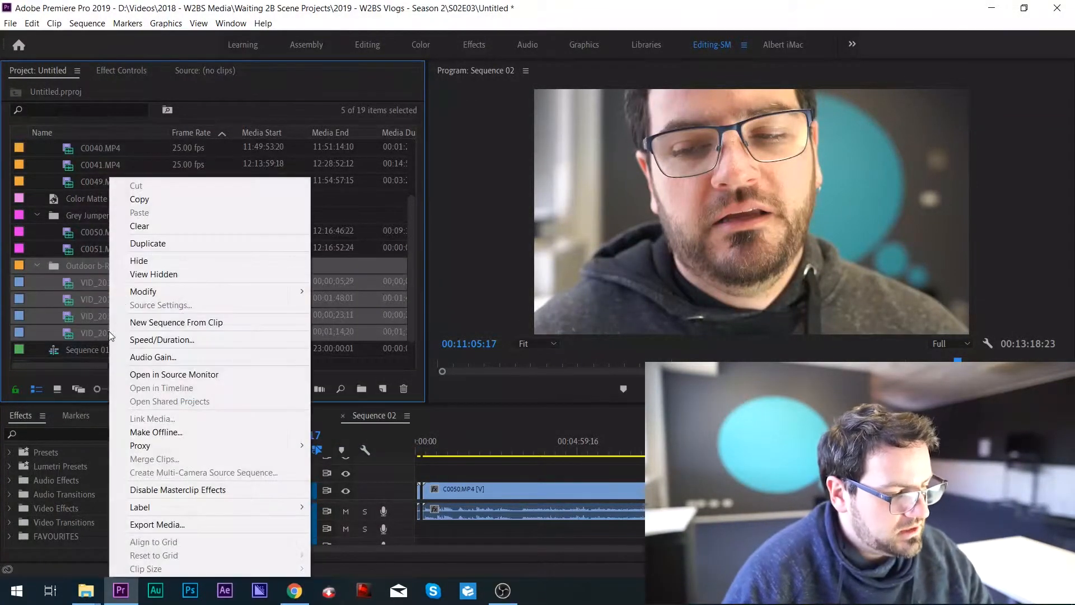
mouse_move(234, 505)
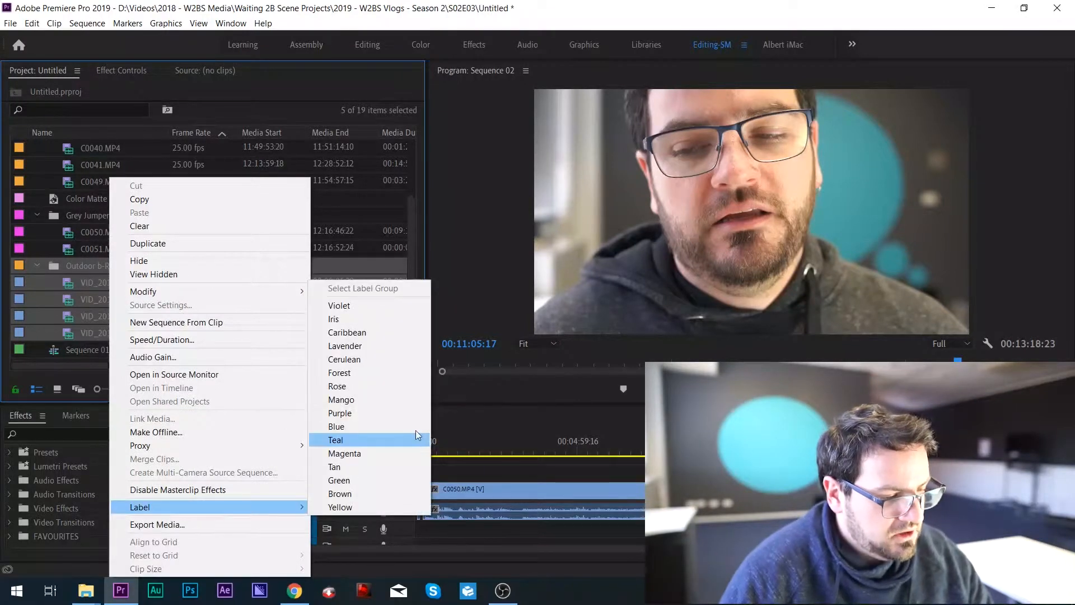
left_click(341, 305)
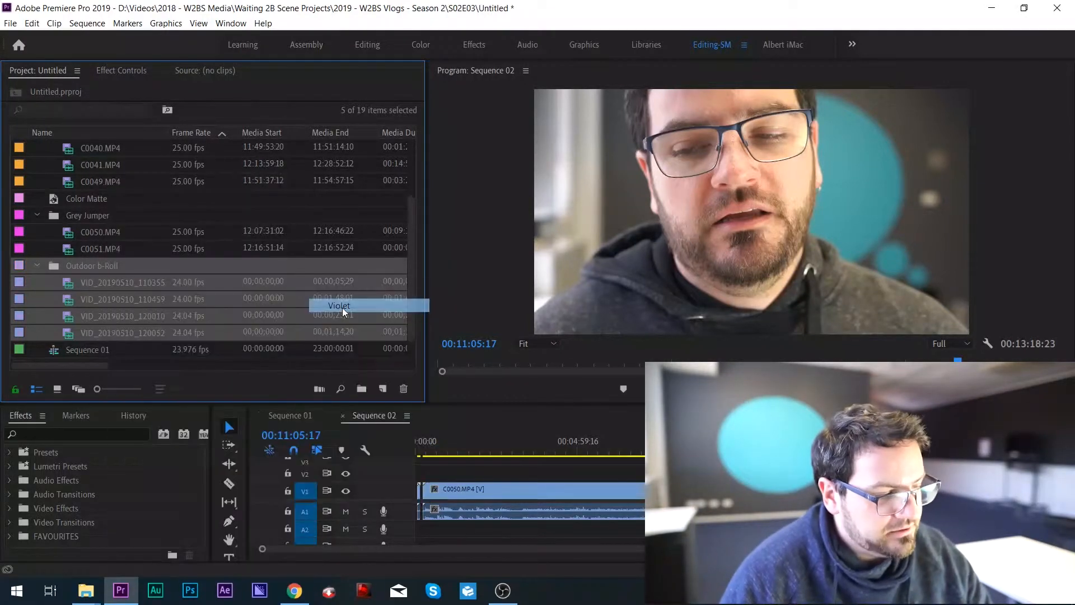
key("Up")
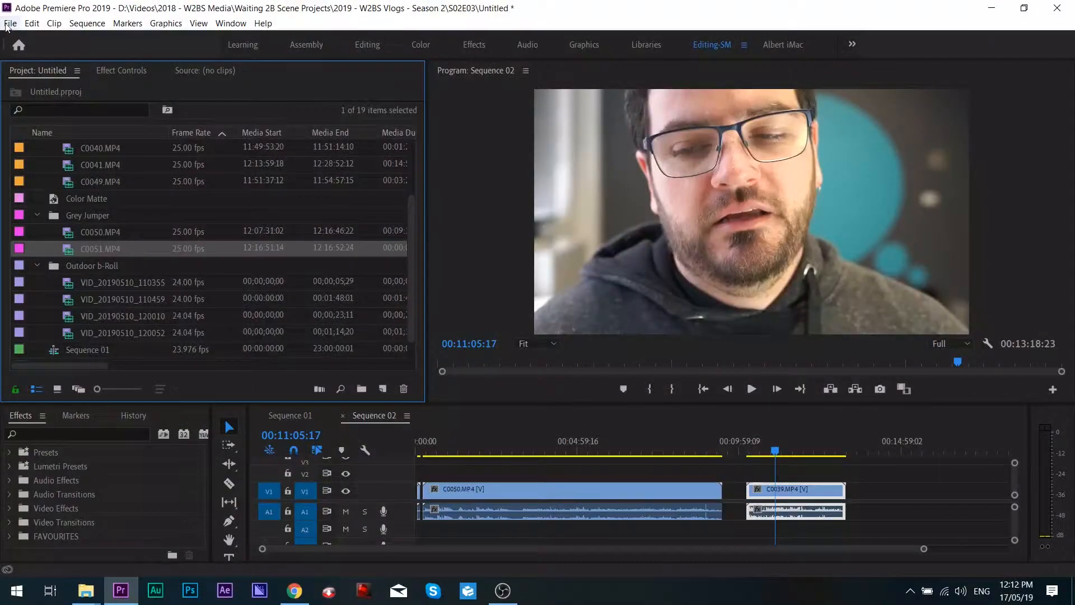
Step: Enable displaying the project item name and label color for all instances in the general project settings
left_click(6, 25)
mouse_move(81, 414)
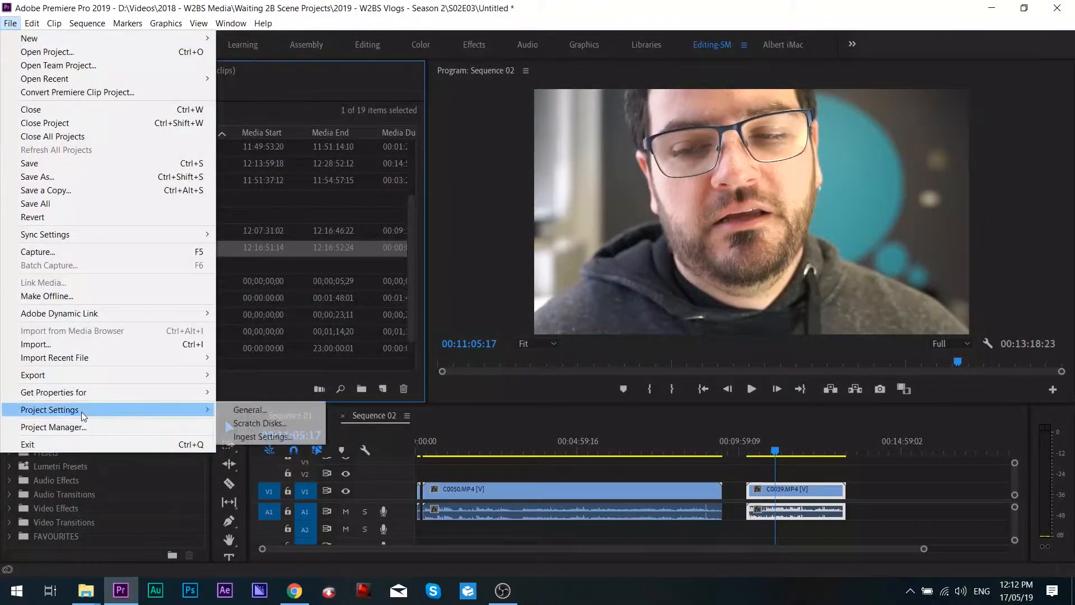
left_click(280, 410)
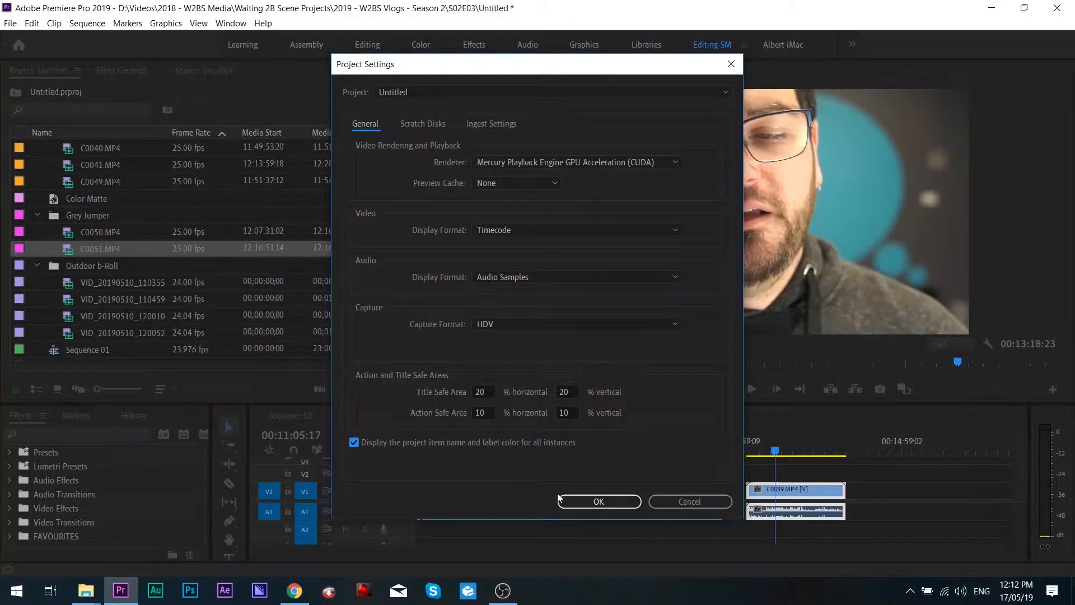
left_click(581, 502)
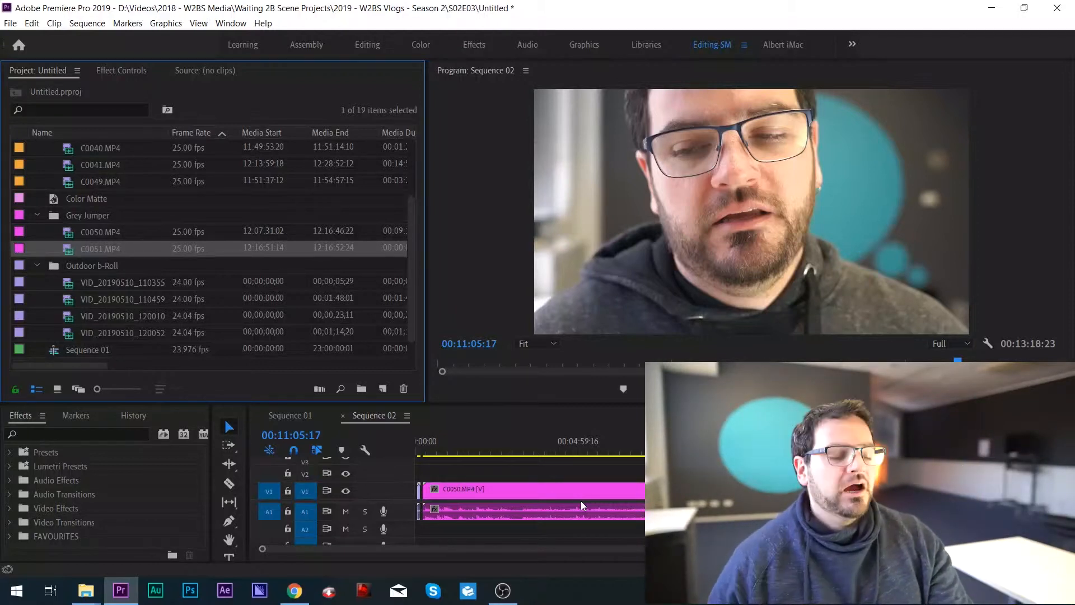
Step: Change the label color of the Grey Jumper bin and its two clips to Yellow
left_click(86, 216)
left_click(96, 247, "shift")
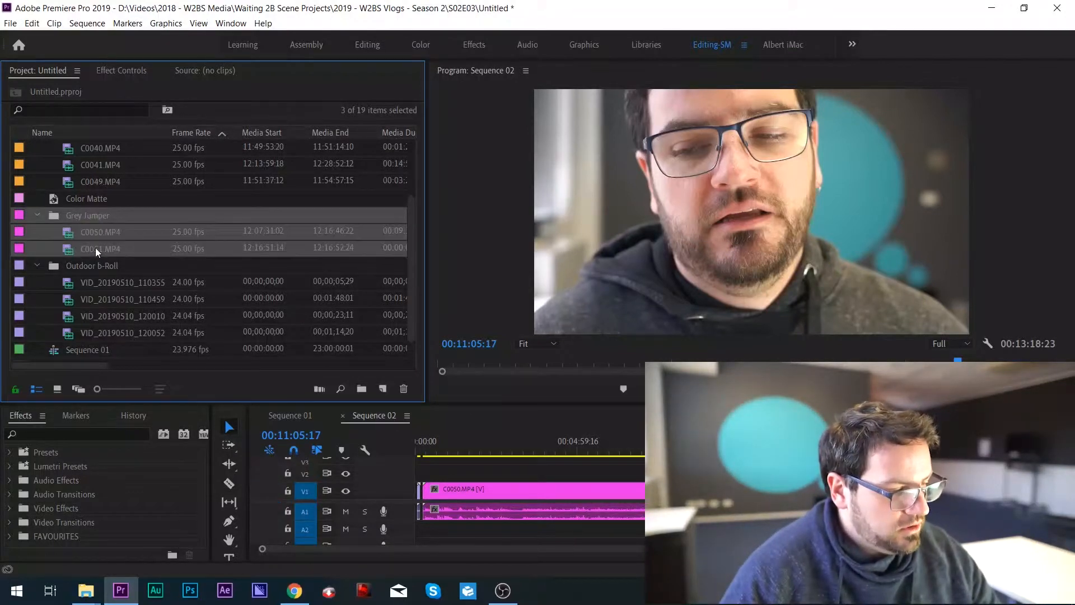
right_click(95, 248)
mouse_move(217, 506)
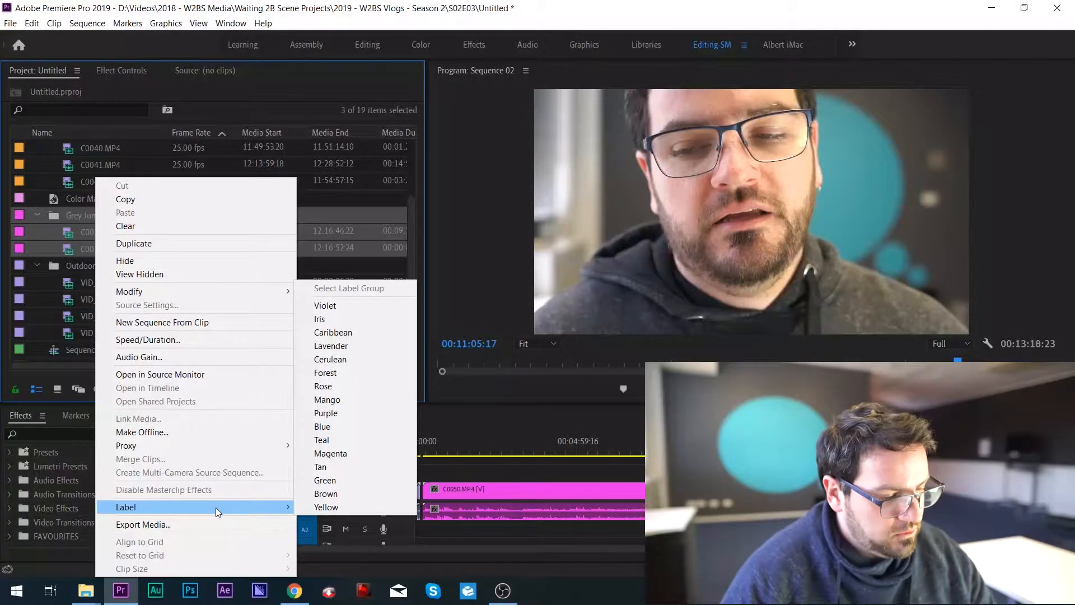
left_click(342, 506)
left_click(528, 462)
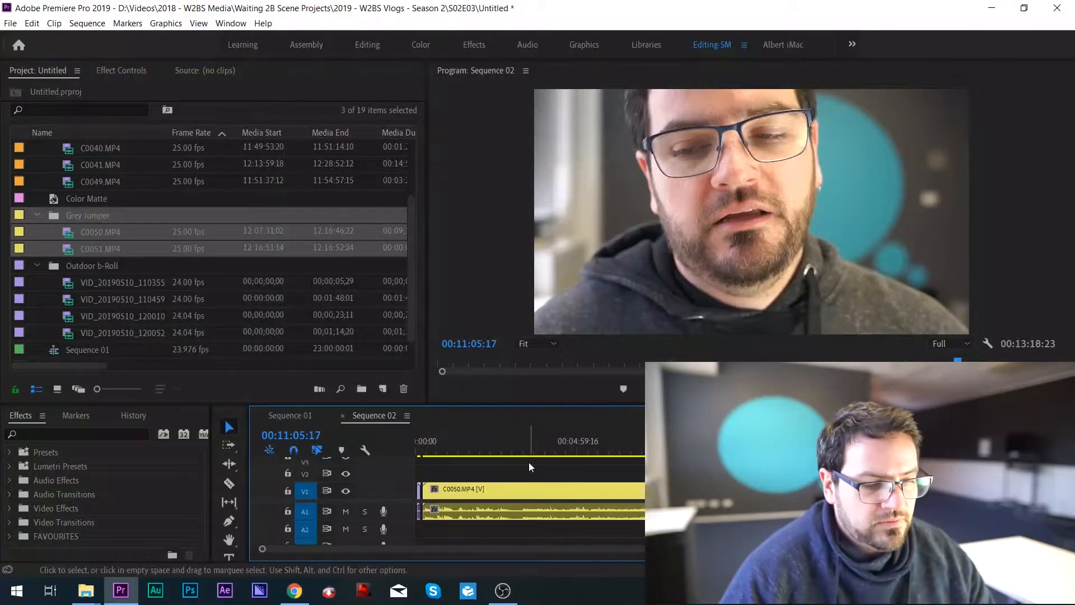